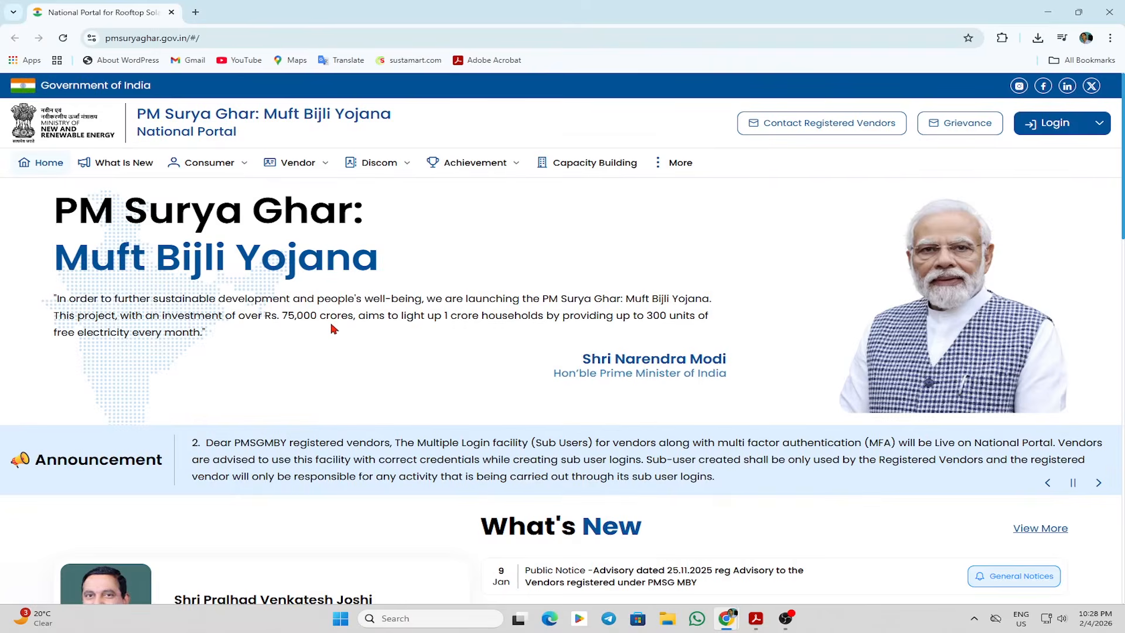
Review the subsidy benefits for residential households and GHS/RWA and the suitable rooftop plant capacities on the home page.
{"action": "scroll", "coordinate": [334, 329], "scroll_direction": "down", "scroll_amount": 10}
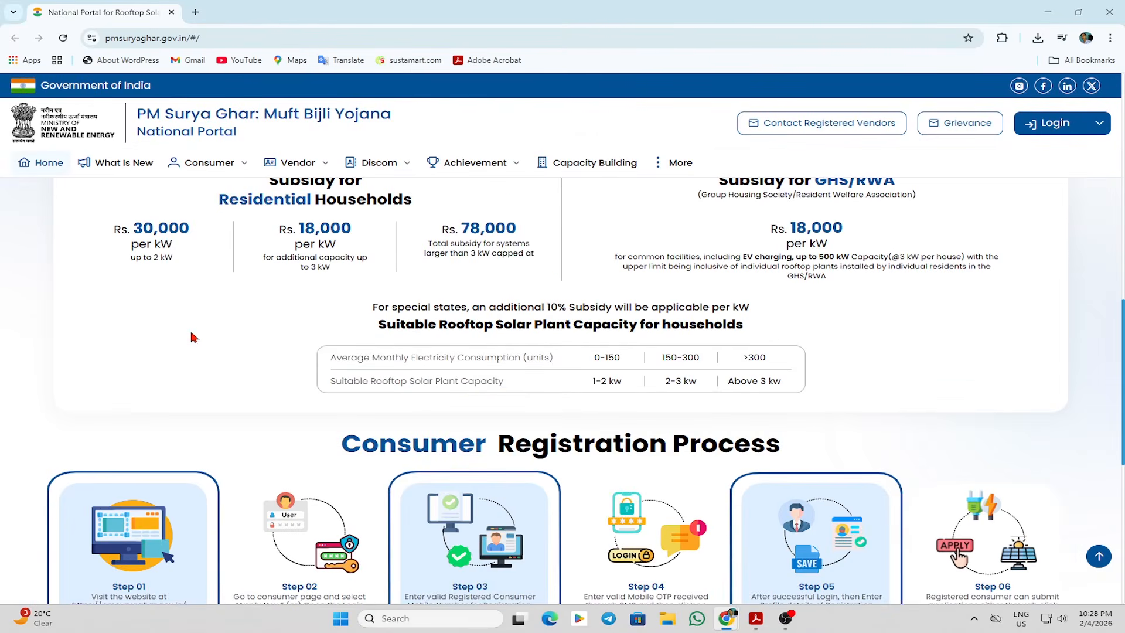
{"action": "scroll", "coordinate": [193, 336], "scroll_direction": "up", "scroll_amount": 7}
{"action": "scroll", "coordinate": [194, 337], "scroll_direction": "down", "scroll_amount": 4}
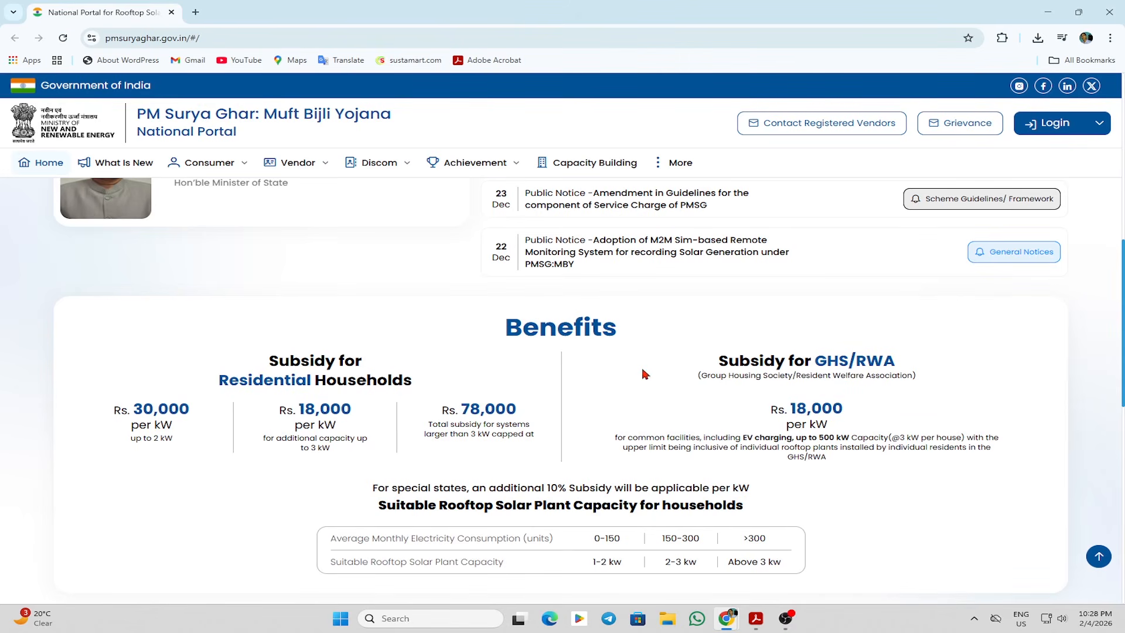
{"action": "scroll", "coordinate": [352, 387], "scroll_direction": "down", "scroll_amount": 3}
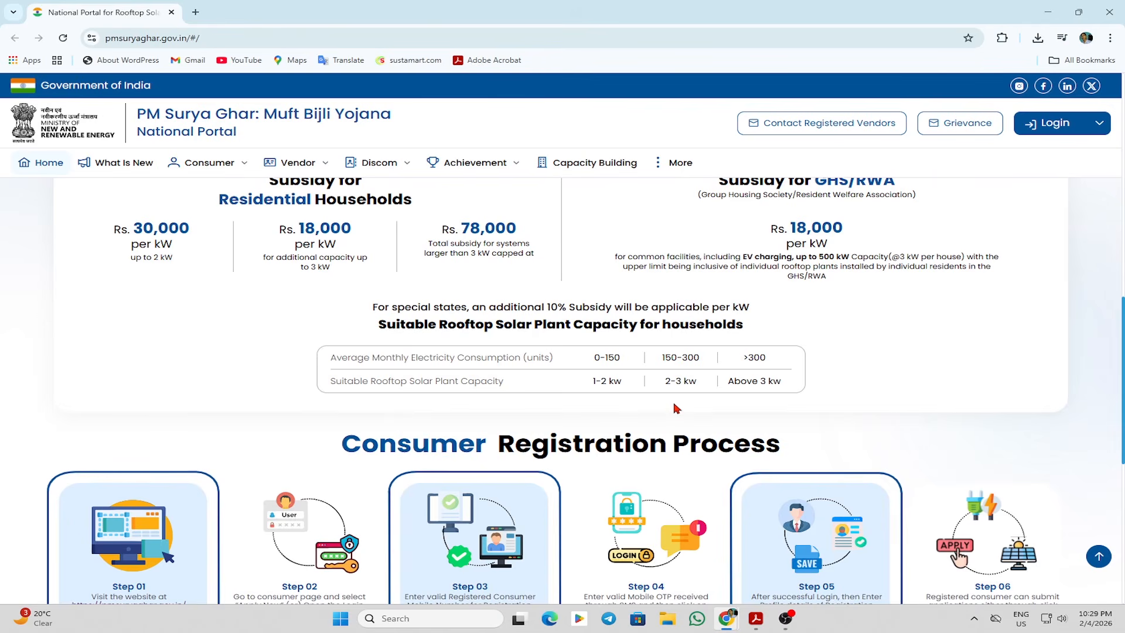
Open the consumer Apply Now page from the portal's home page.
{"action": "scroll", "coordinate": [675, 408], "scroll_direction": "up", "scroll_amount": 10}
{"action": "mouse_move", "coordinate": [198, 177]}
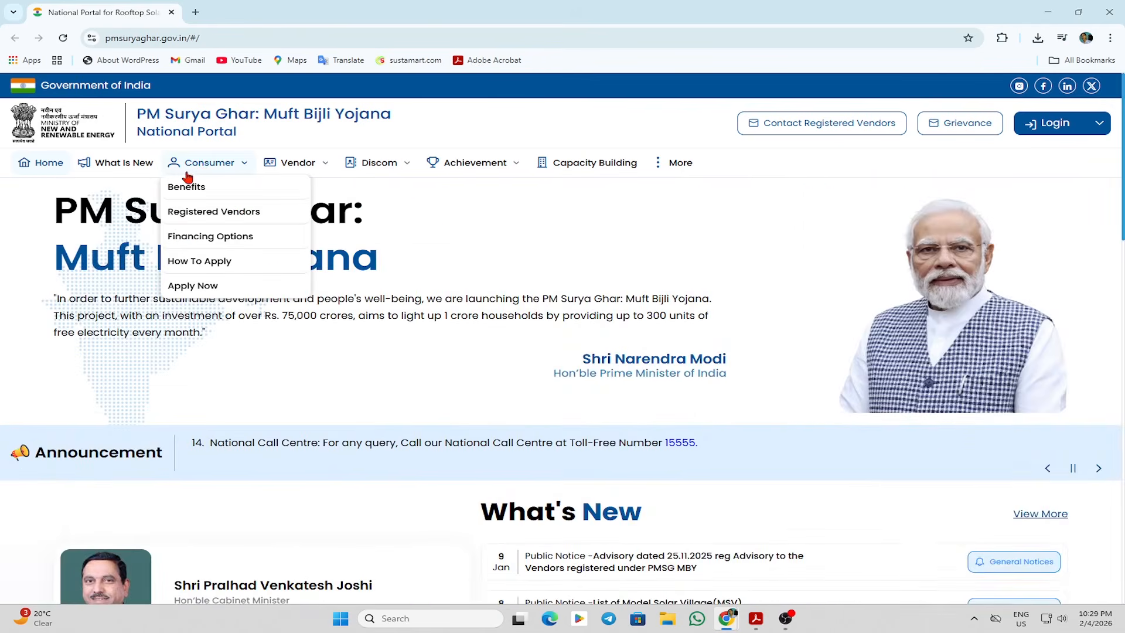
{"action": "left_click", "coordinate": [193, 287]}
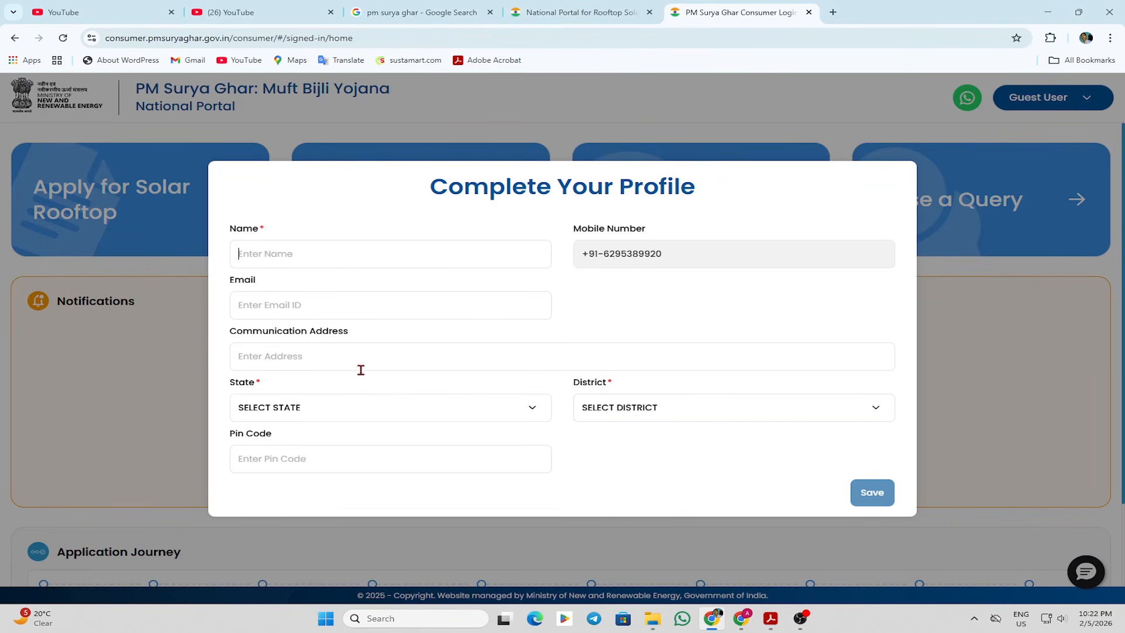
Set the state to West Bengal and the district to Bankura in the consumer profile.
{"action": "left_click", "coordinate": [335, 411]}
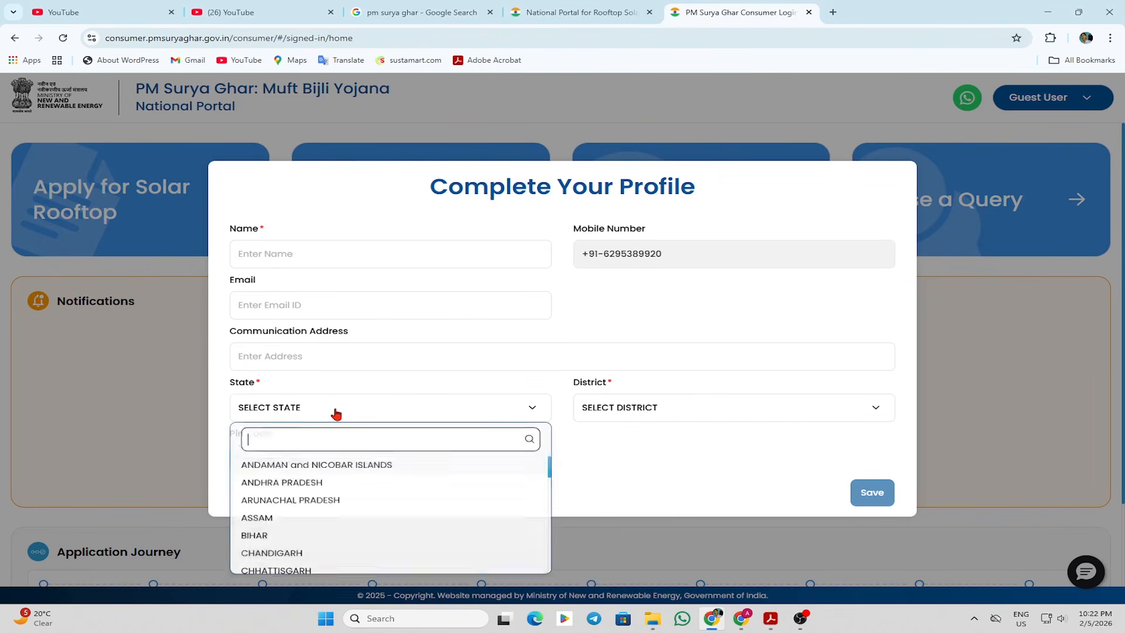
{"action": "scroll", "coordinate": [323, 472], "scroll_direction": "down", "scroll_amount": 10}
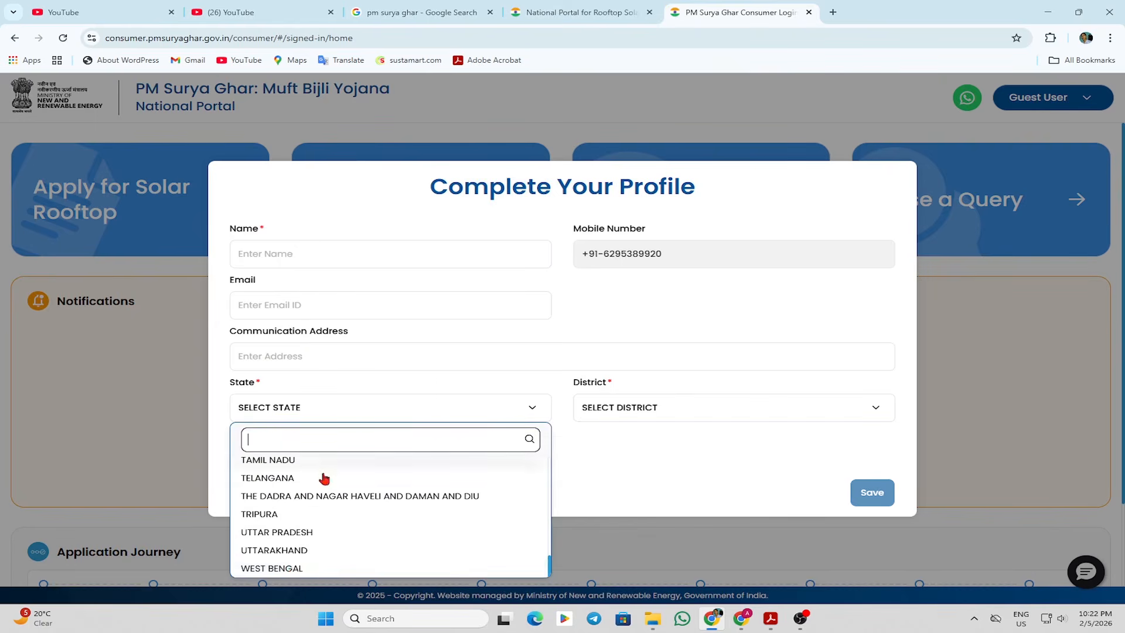
{"action": "left_click", "coordinate": [294, 568]}
{"action": "left_click", "coordinate": [625, 409]}
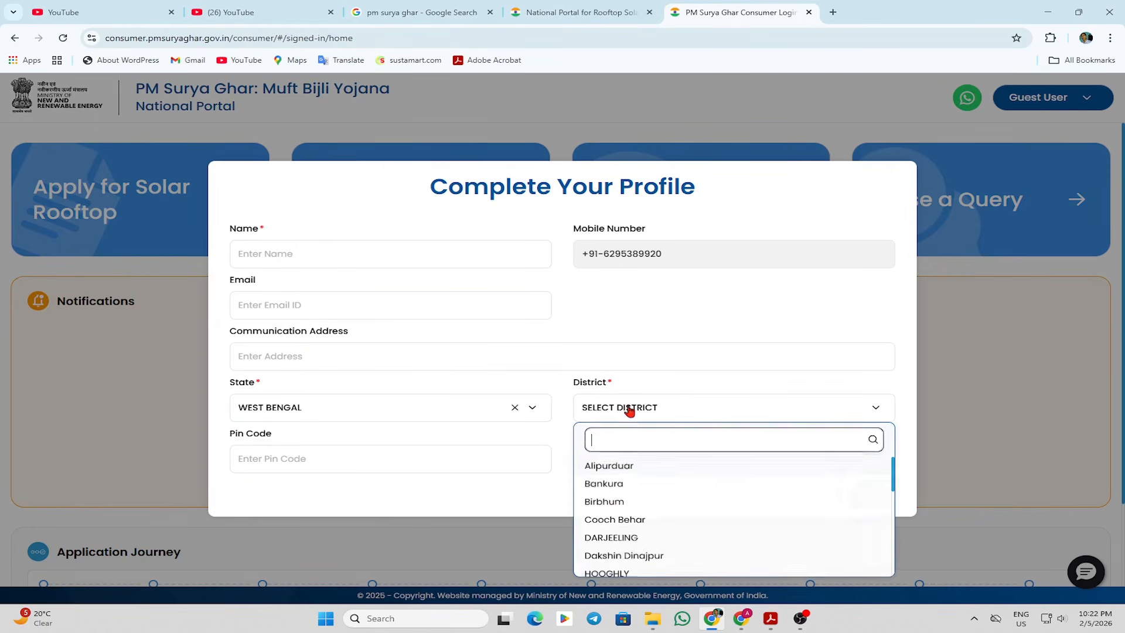
{"action": "left_click", "coordinate": [622, 485]}
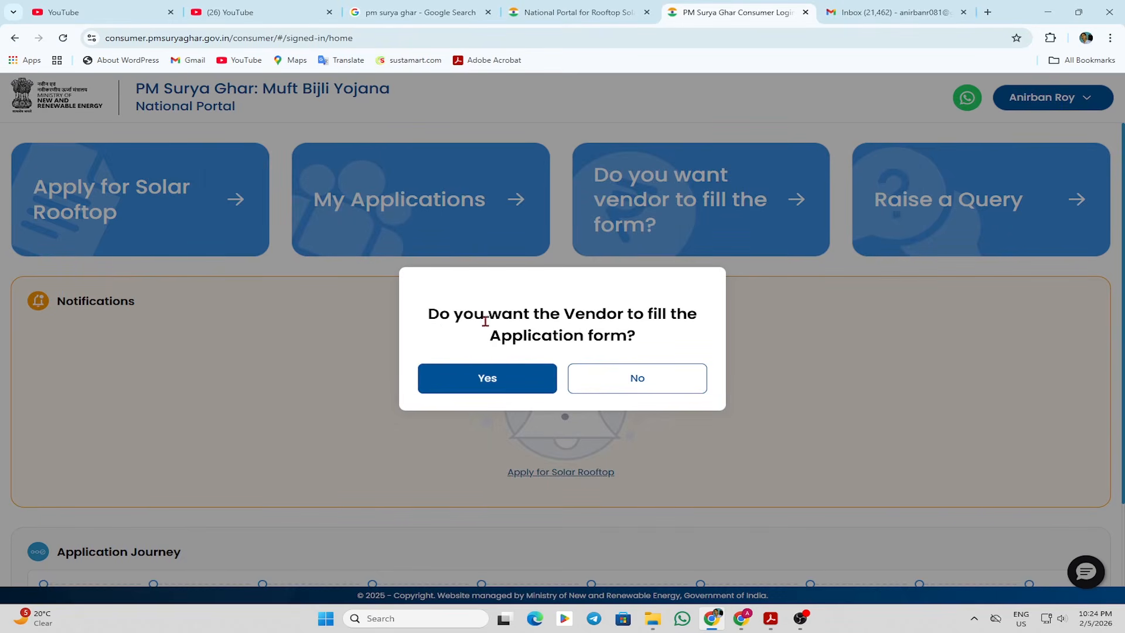
Translate the question about the vendor filling the application form and answer it with No.
{"action": "triple_click", "coordinate": [577, 343]}
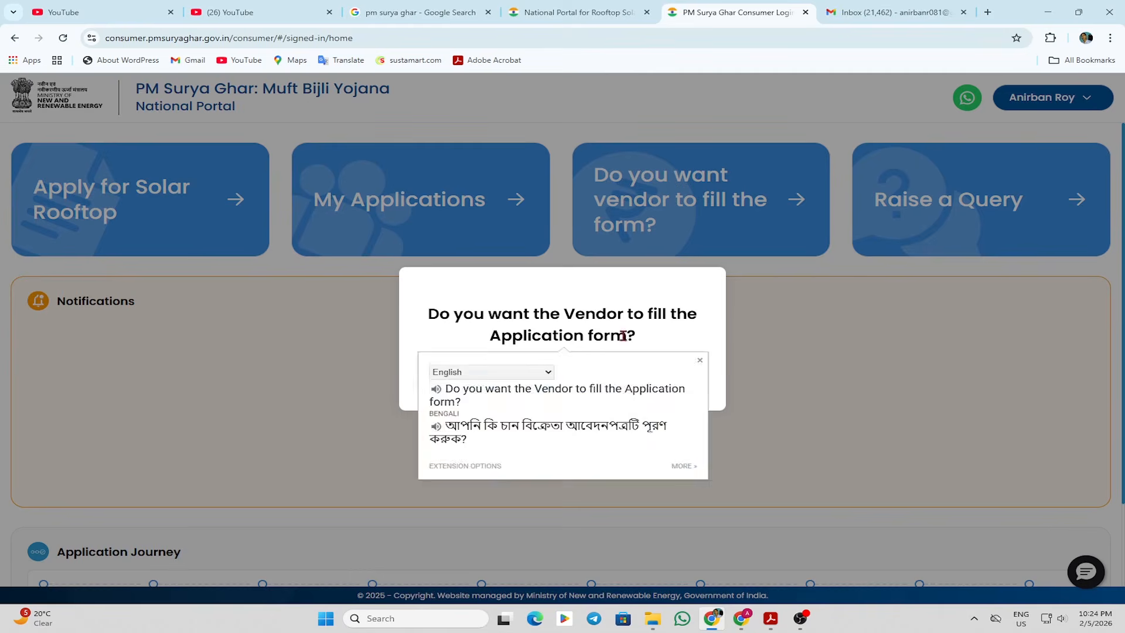
{"action": "double_click", "coordinate": [598, 330]}
{"action": "left_click", "coordinate": [464, 319]}
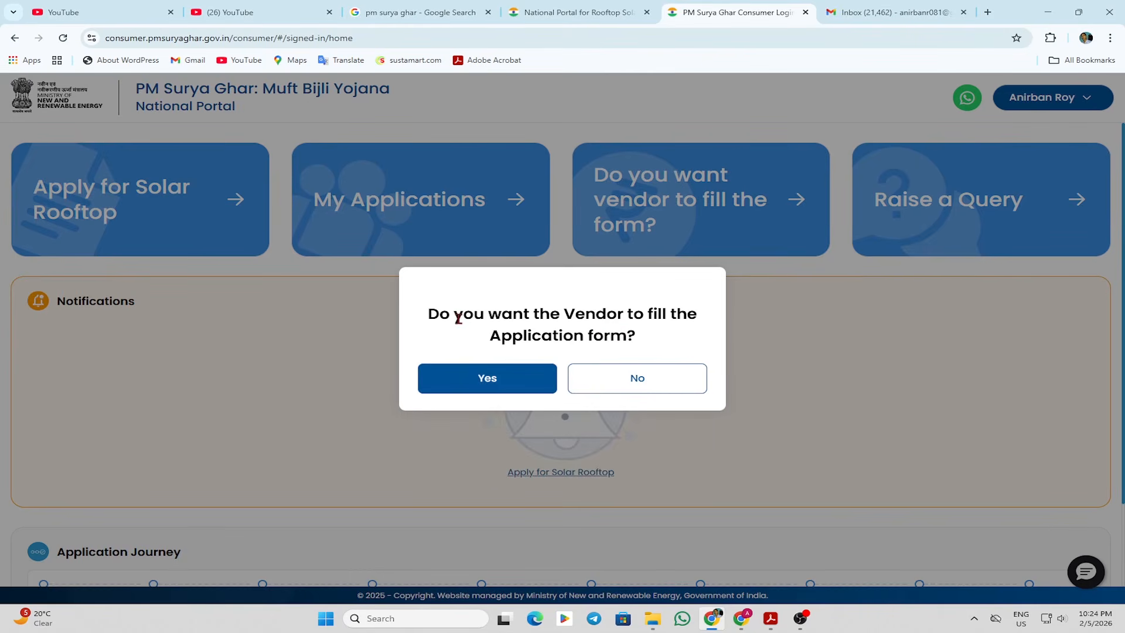
{"action": "triple_click", "coordinate": [427, 314]}
{"action": "left_click", "coordinate": [433, 313]}
{"action": "left_click", "coordinate": [651, 387]}
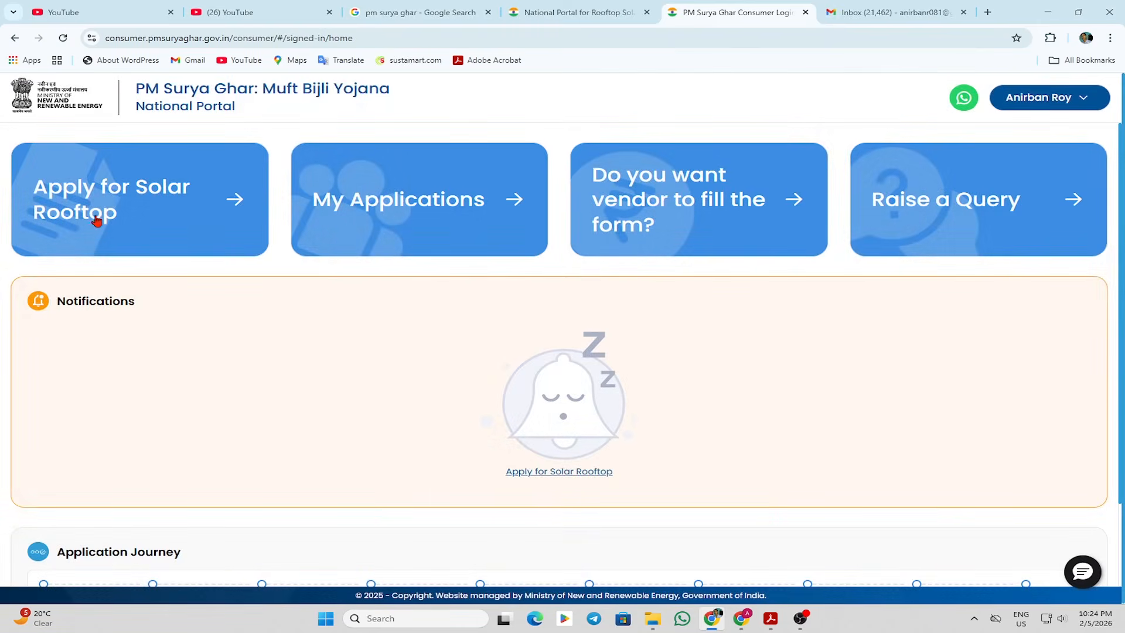
Review the Application Journey stages from consumer registration to subsidy disbursal.
{"action": "scroll", "coordinate": [180, 208], "scroll_direction": "down", "scroll_amount": 2}
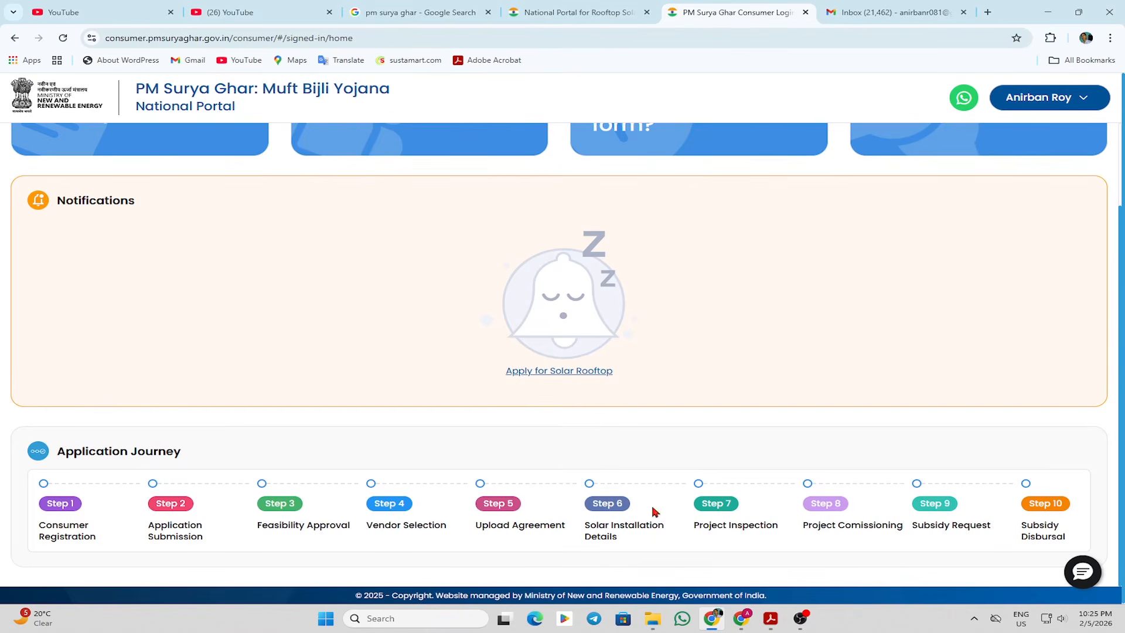
{"action": "scroll", "coordinate": [580, 508], "scroll_direction": "up", "scroll_amount": 2}
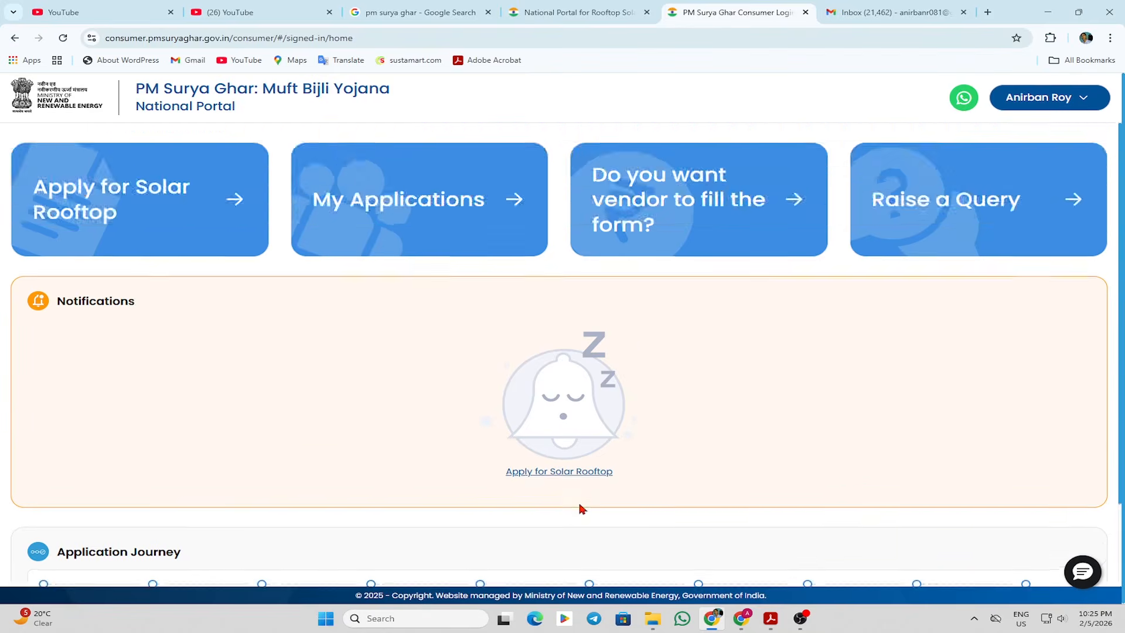
{"action": "scroll", "coordinate": [580, 507], "scroll_direction": "down", "scroll_amount": 2}
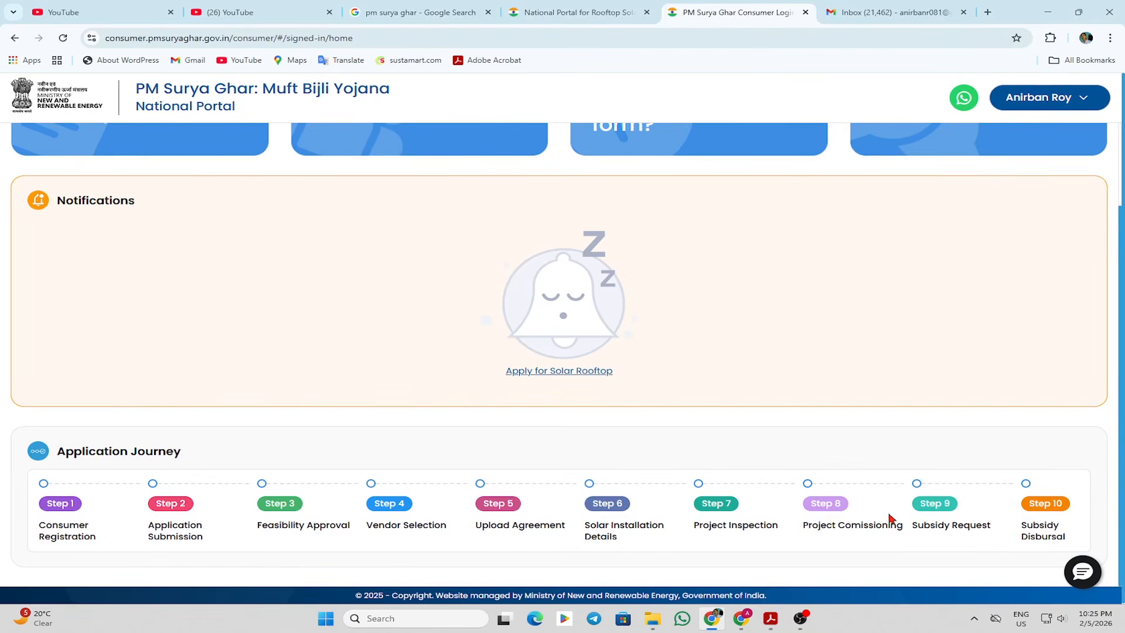
{"action": "scroll", "coordinate": [287, 498], "scroll_direction": "up", "scroll_amount": 2}
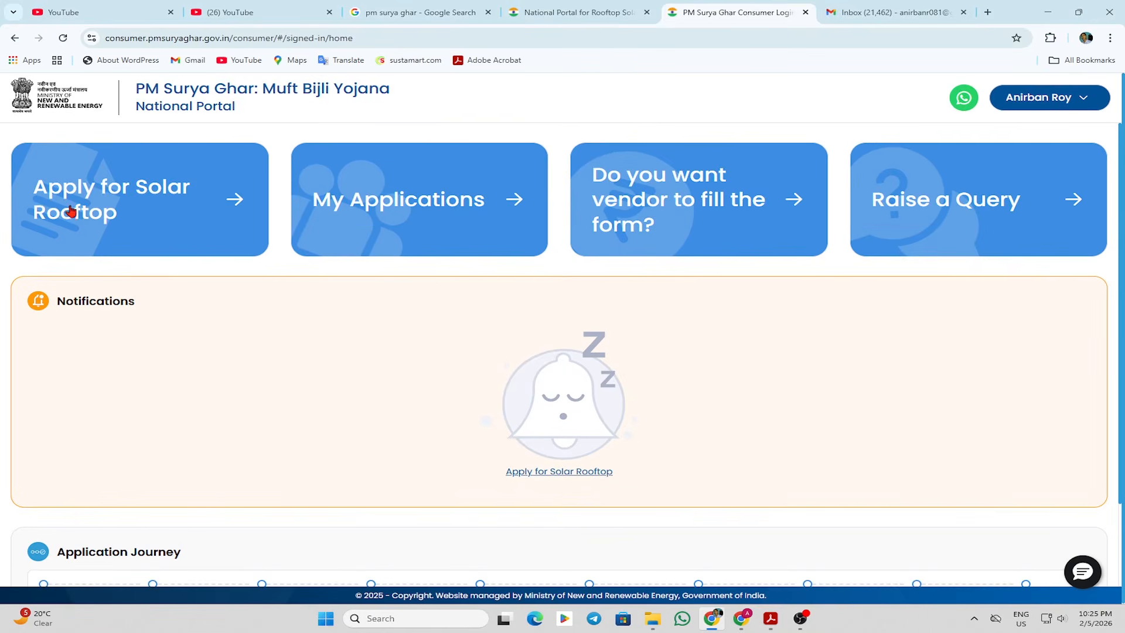
Start a new solar rooftop application with West Bengal as the state and Bankura as the district.
{"action": "left_click", "coordinate": [151, 212]}
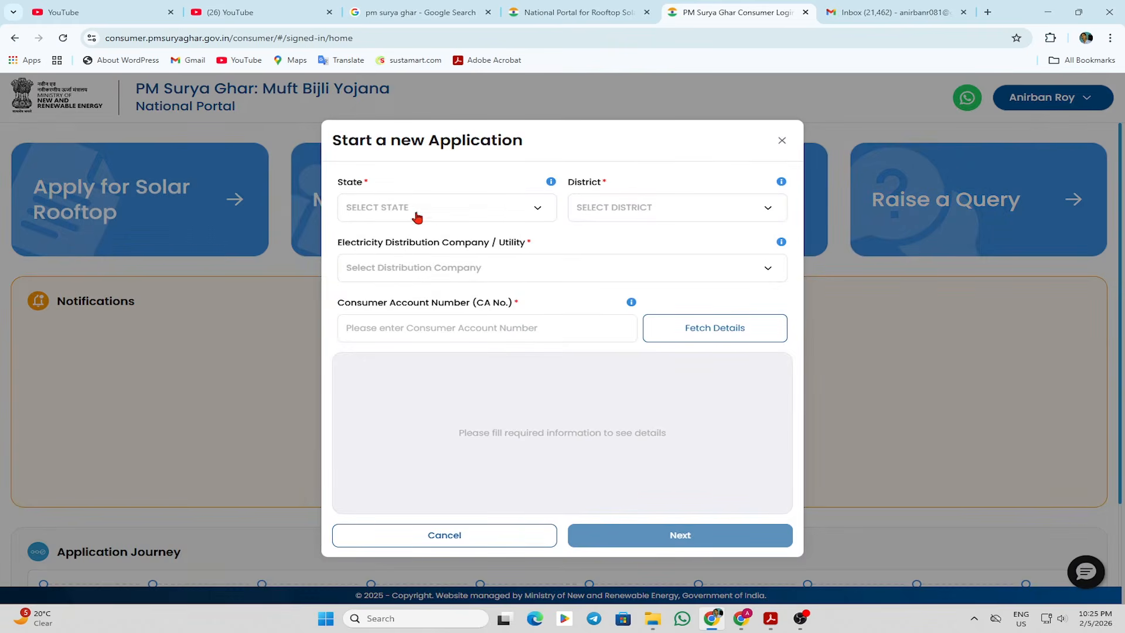
{"action": "left_click", "coordinate": [389, 216]}
{"action": "scroll", "coordinate": [389, 351], "scroll_direction": "down", "scroll_amount": 10}
{"action": "left_click", "coordinate": [388, 375]}
{"action": "left_click", "coordinate": [648, 208]}
{"action": "left_click", "coordinate": [606, 287]}
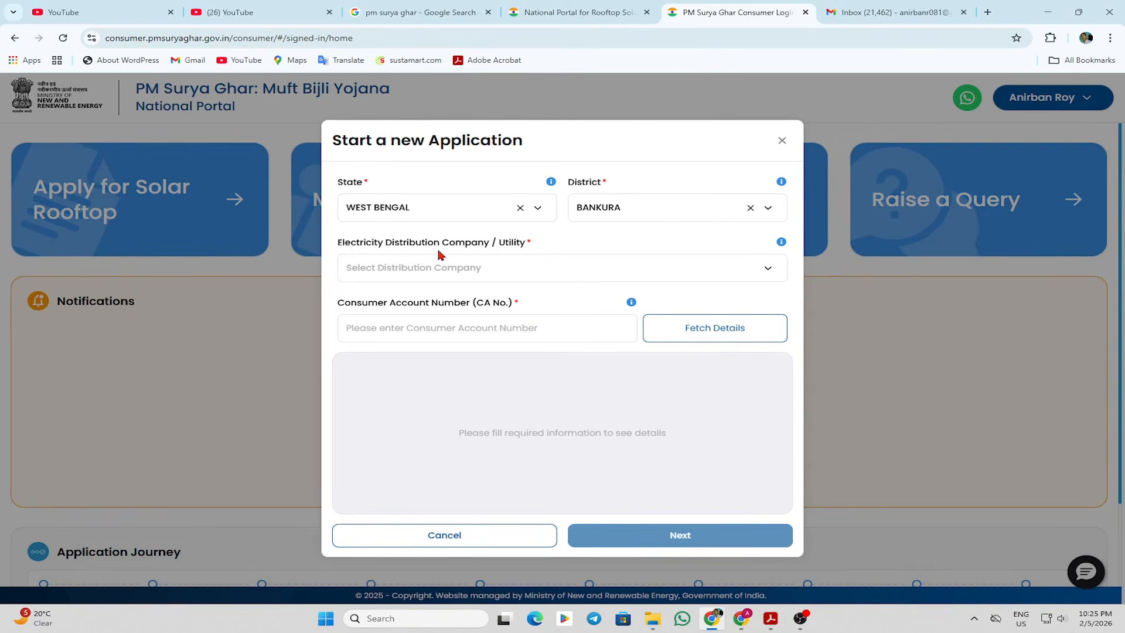
Choose WBSEDCL as the distribution company, fill in the consumer account number and proceed to the application form.
{"action": "left_click", "coordinate": [598, 271]}
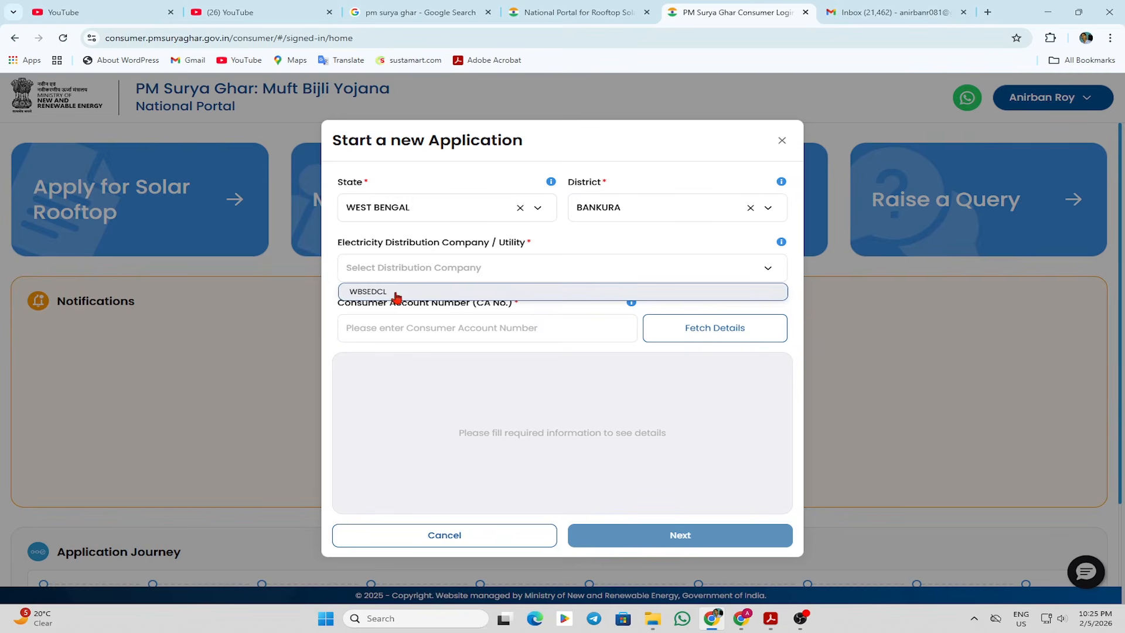
{"action": "left_click", "coordinate": [397, 293]}
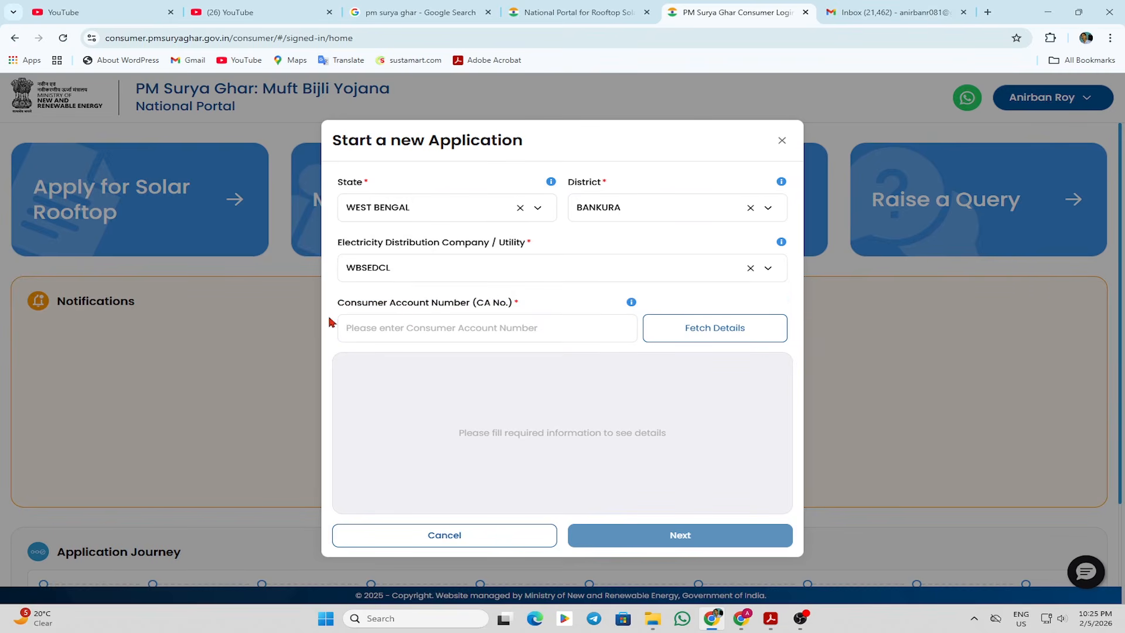
{"action": "left_click_drag", "start_coordinate": [484, 303], "coordinate": [509, 303]}
{"action": "left_click", "coordinate": [420, 306]}
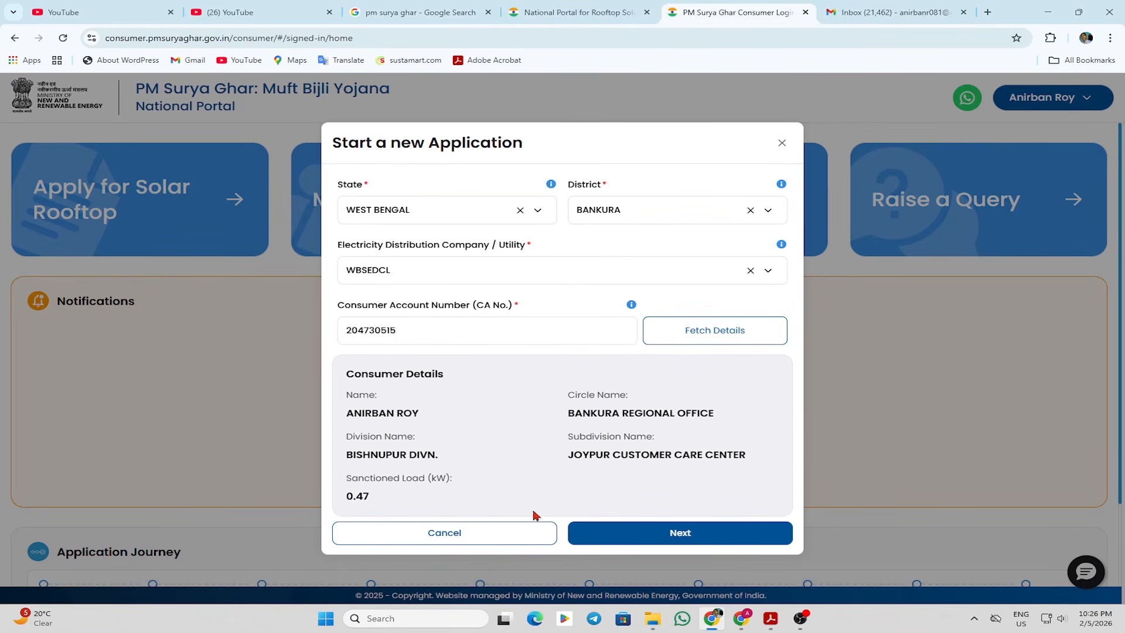
{"action": "left_click", "coordinate": [647, 536]}
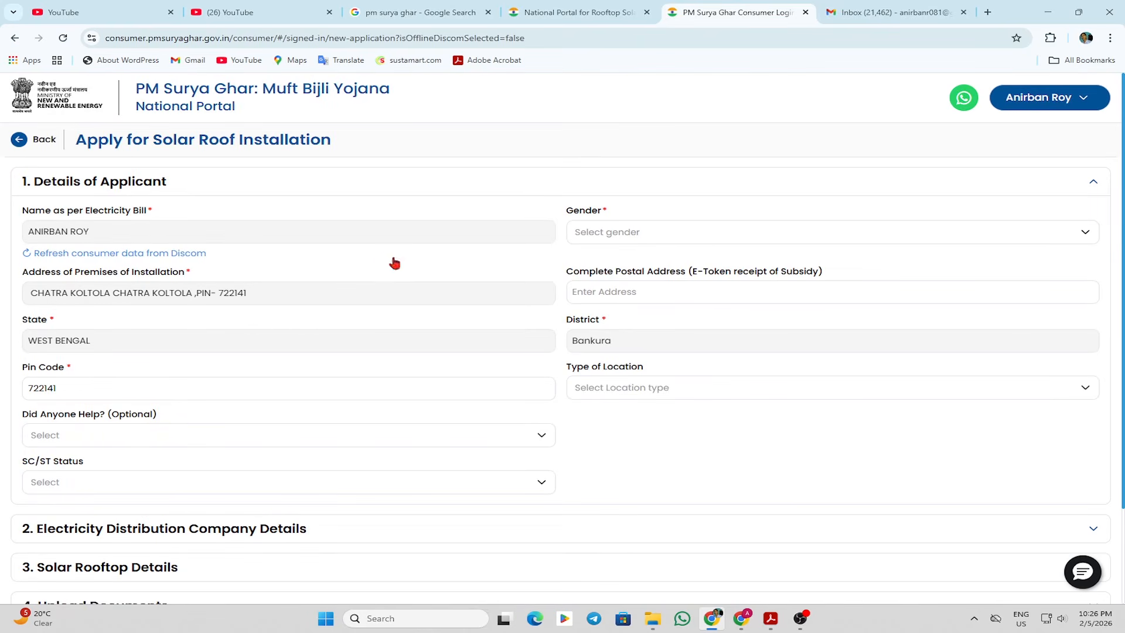
Set the applicant's gender to Male and the type of location to Rural.
{"action": "left_click", "coordinate": [649, 238]}
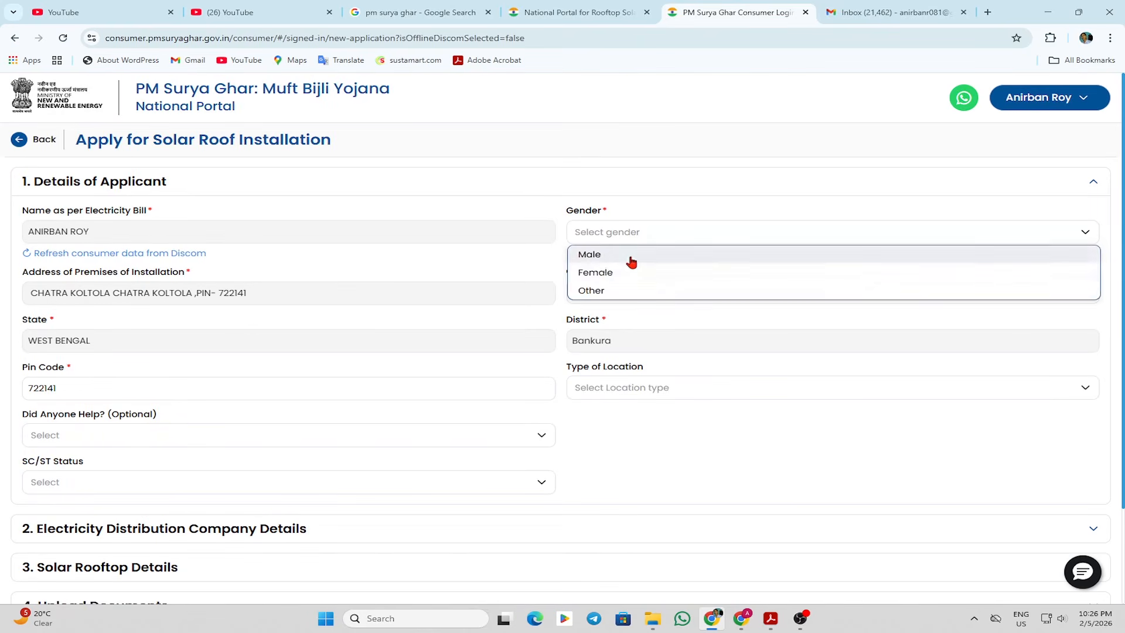
{"action": "left_click", "coordinate": [600, 258]}
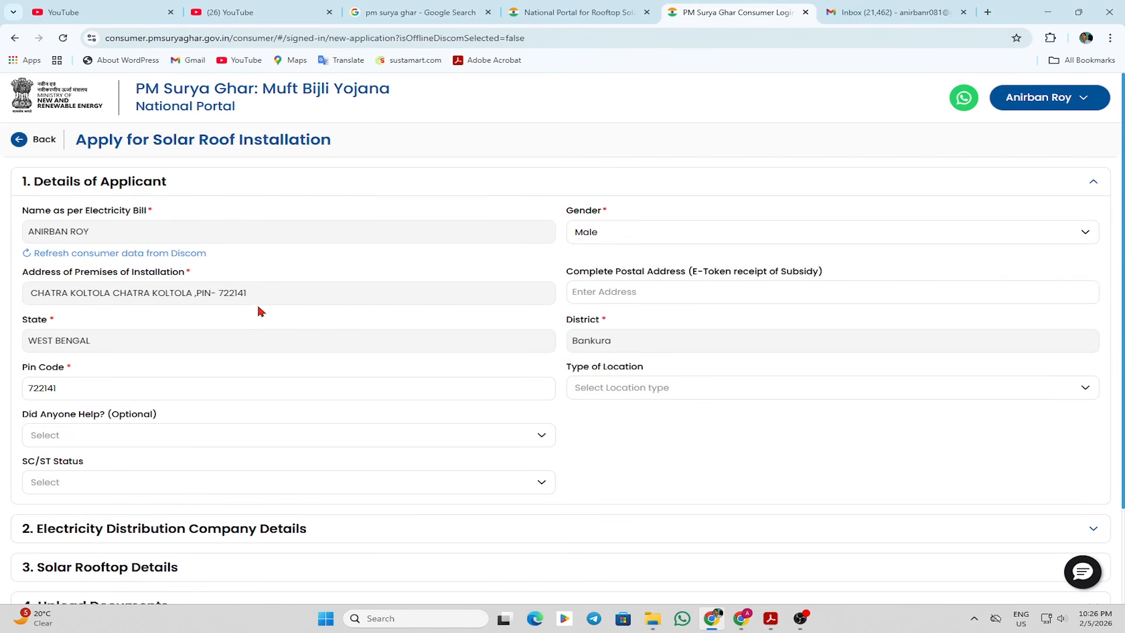
{"action": "left_click", "coordinate": [586, 291]}
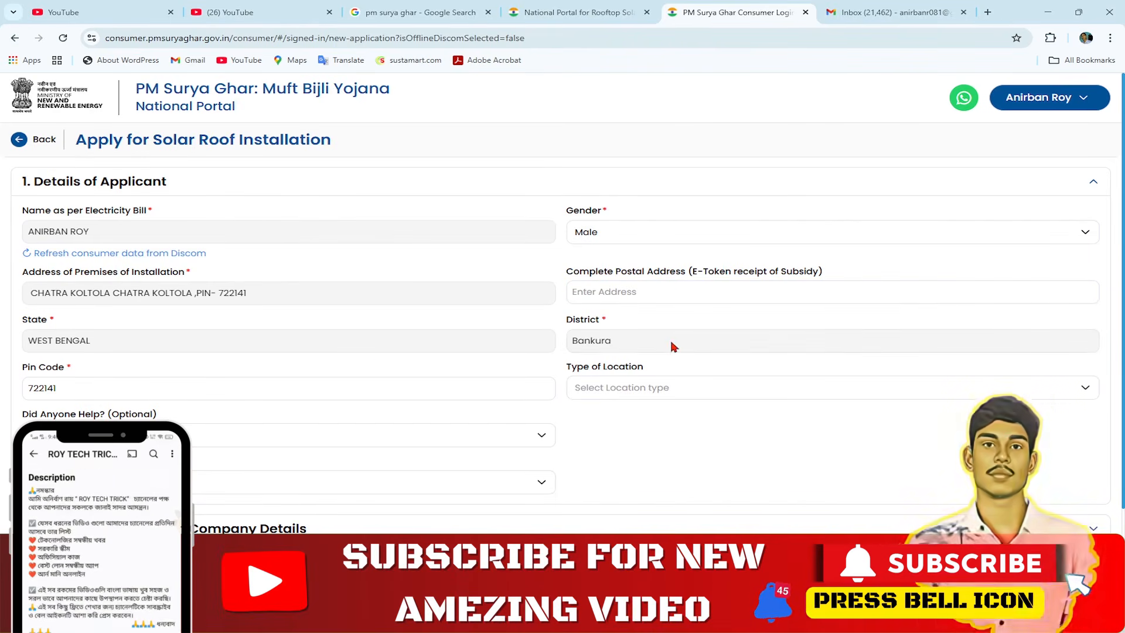
{"action": "scroll", "coordinate": [153, 359], "scroll_direction": "down", "scroll_amount": 2}
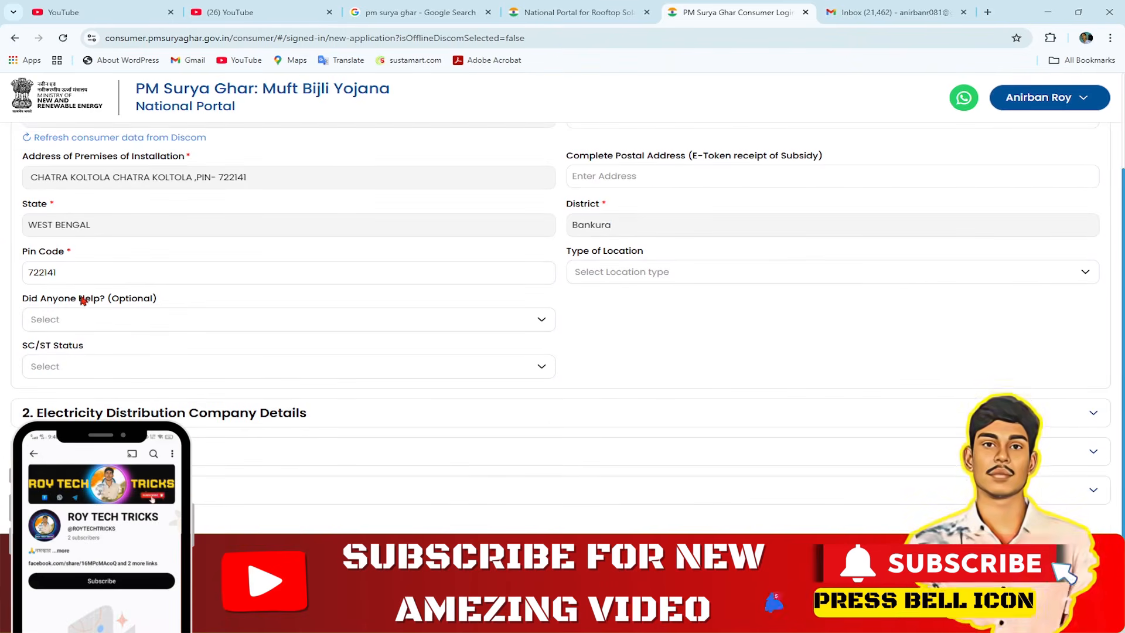
{"action": "left_click", "coordinate": [647, 273]}
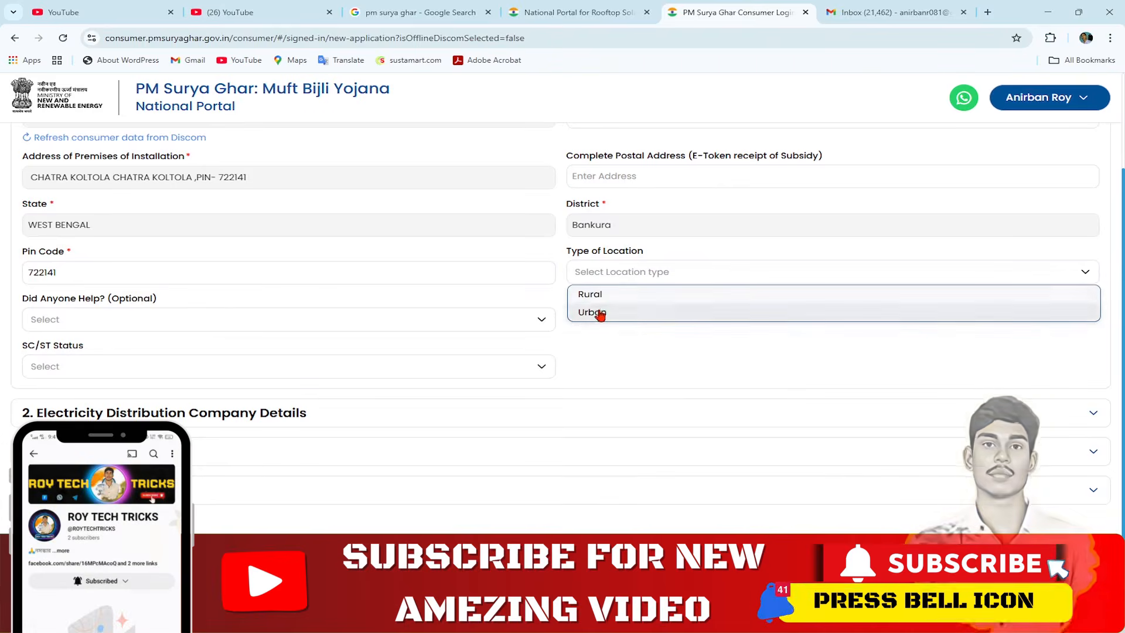
{"action": "left_click", "coordinate": [597, 297]}
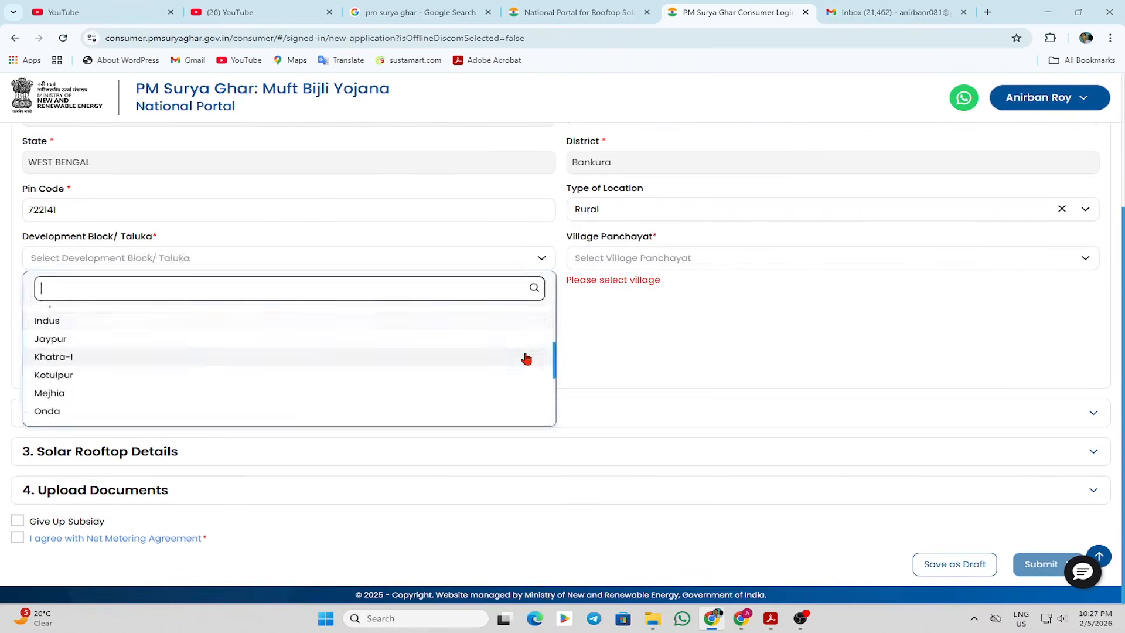
Set the development block to Jaypur and the village panchayat to Moynapur in the applicant details.
{"action": "left_click", "coordinate": [525, 358]}
{"action": "left_click", "coordinate": [635, 212]}
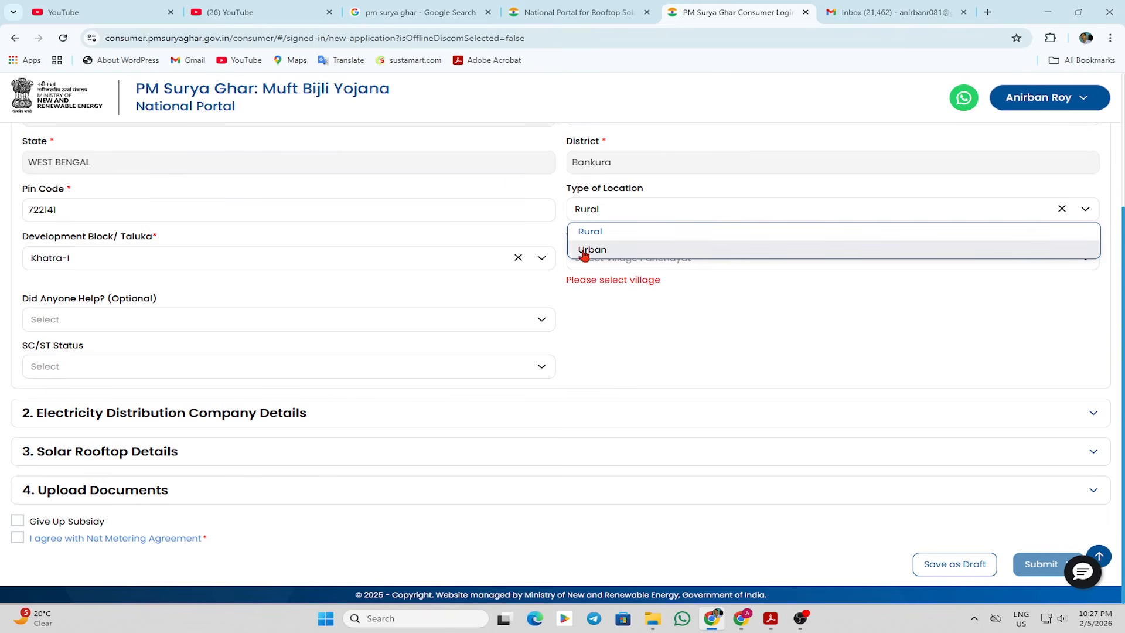
{"action": "left_click", "coordinate": [715, 330]}
{"action": "left_click", "coordinate": [185, 261]}
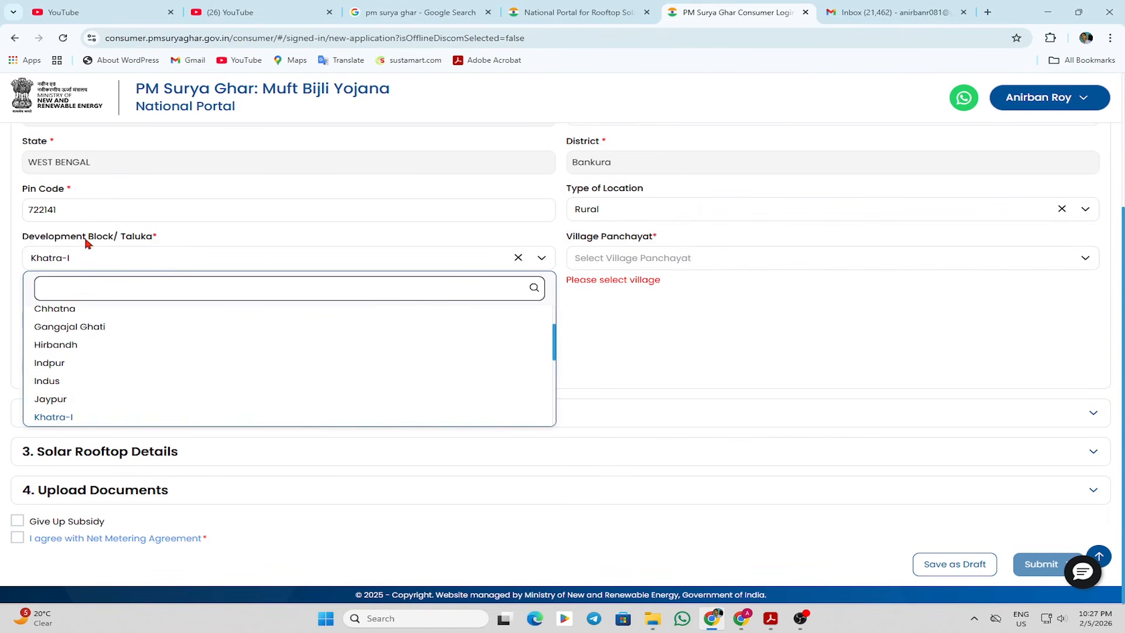
{"action": "left_click", "coordinate": [54, 399]}
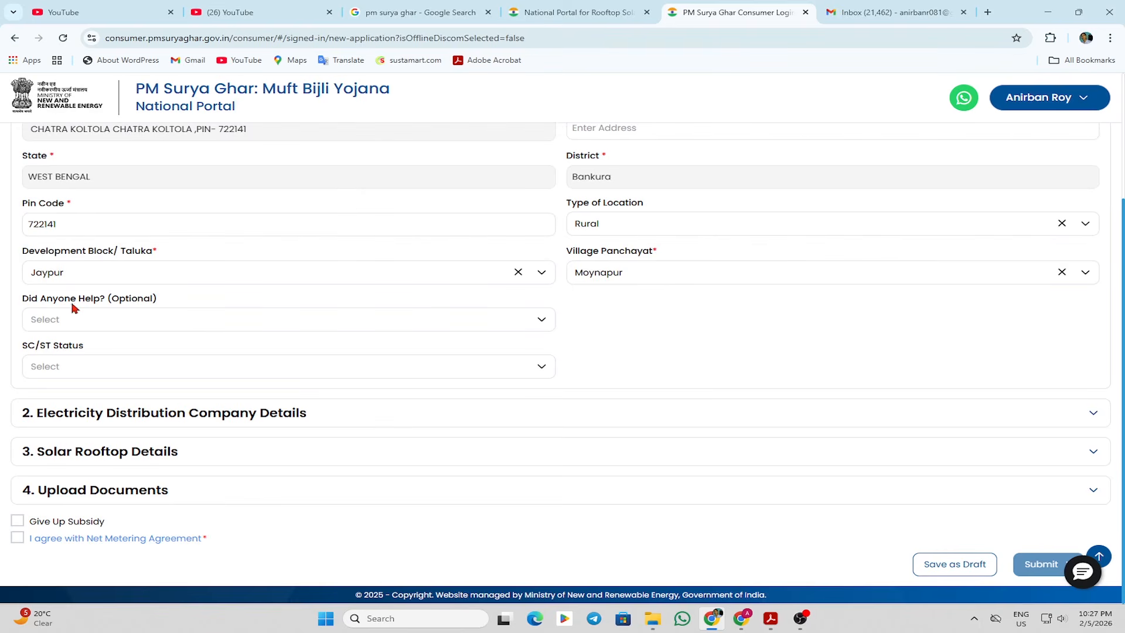
Set the optional help question to None and check the SC/ST status options without choosing one.
{"action": "left_click", "coordinate": [108, 323]}
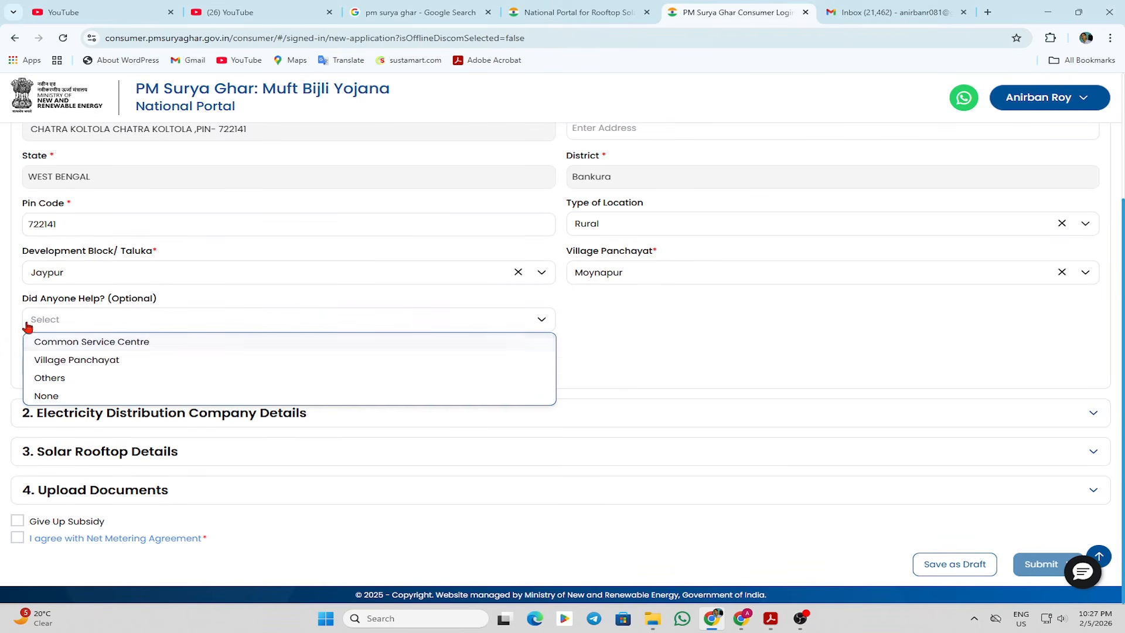
{"action": "left_click", "coordinate": [32, 396]}
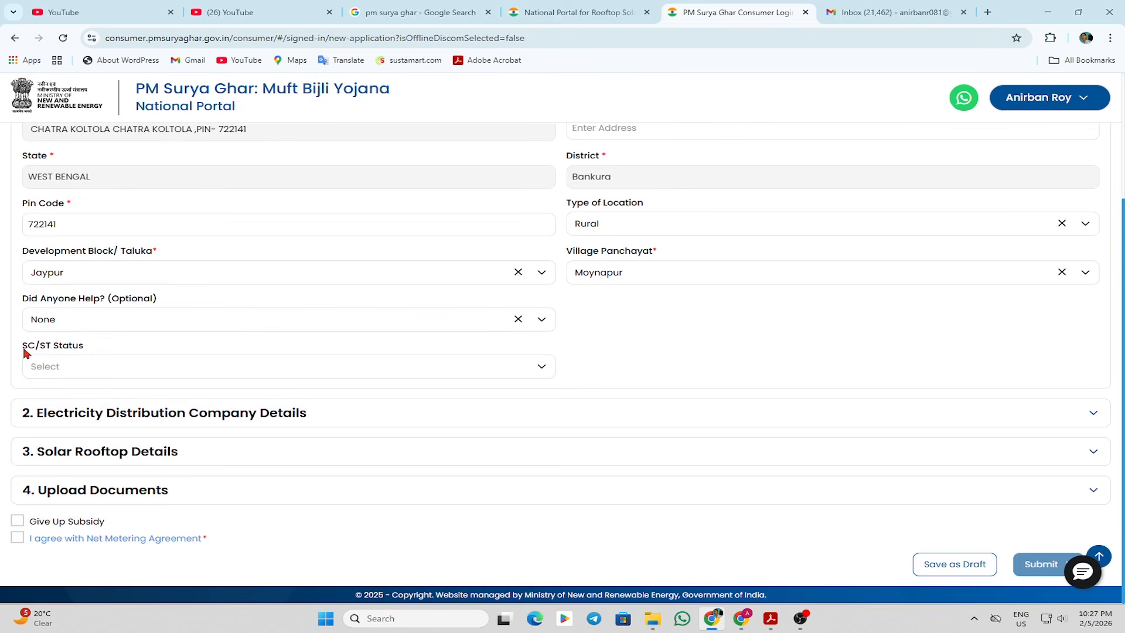
{"action": "left_click", "coordinate": [90, 373]}
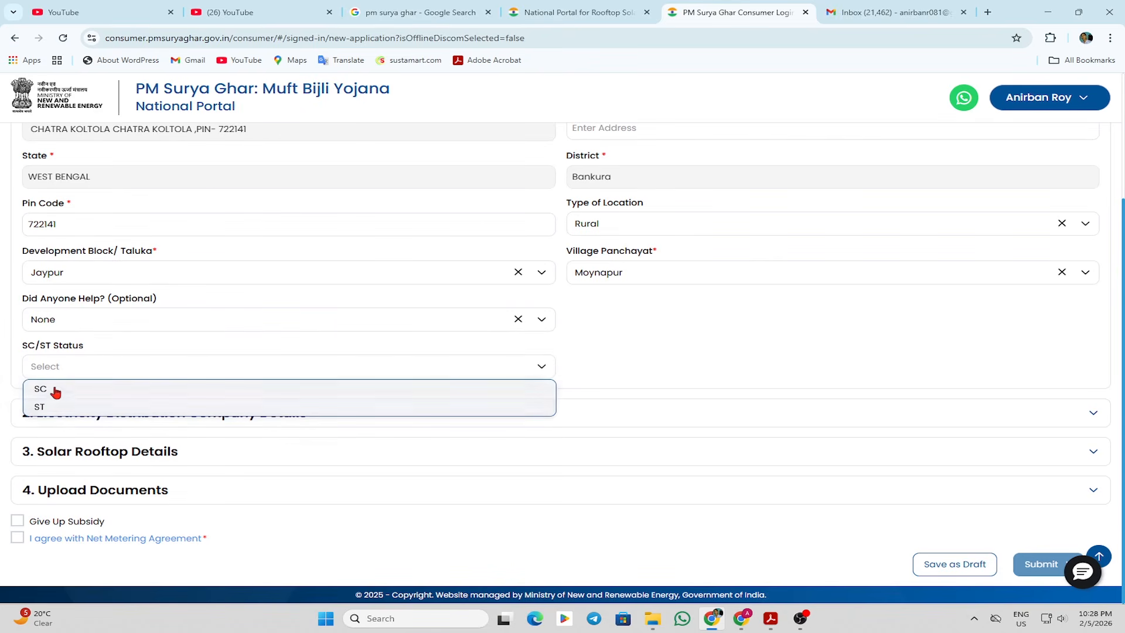
{"action": "left_click", "coordinate": [647, 361]}
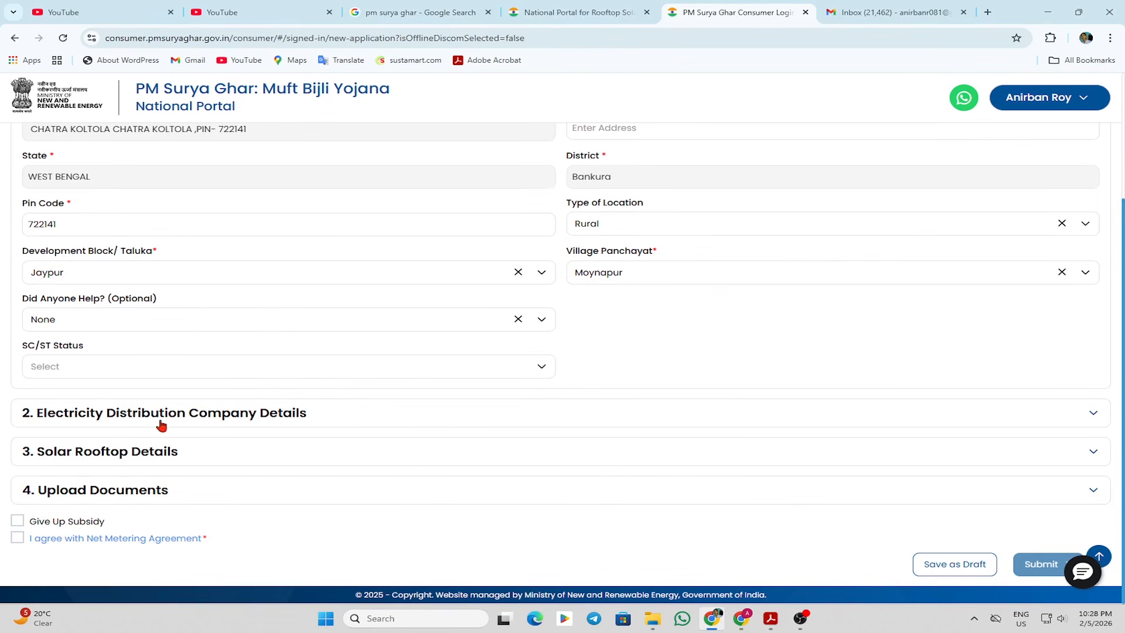
Review the electricity distribution company details and set the category to Residential in the solar rooftop details.
{"action": "left_click", "coordinate": [244, 423]}
{"action": "scroll", "coordinate": [580, 315], "scroll_direction": "down", "scroll_amount": 3}
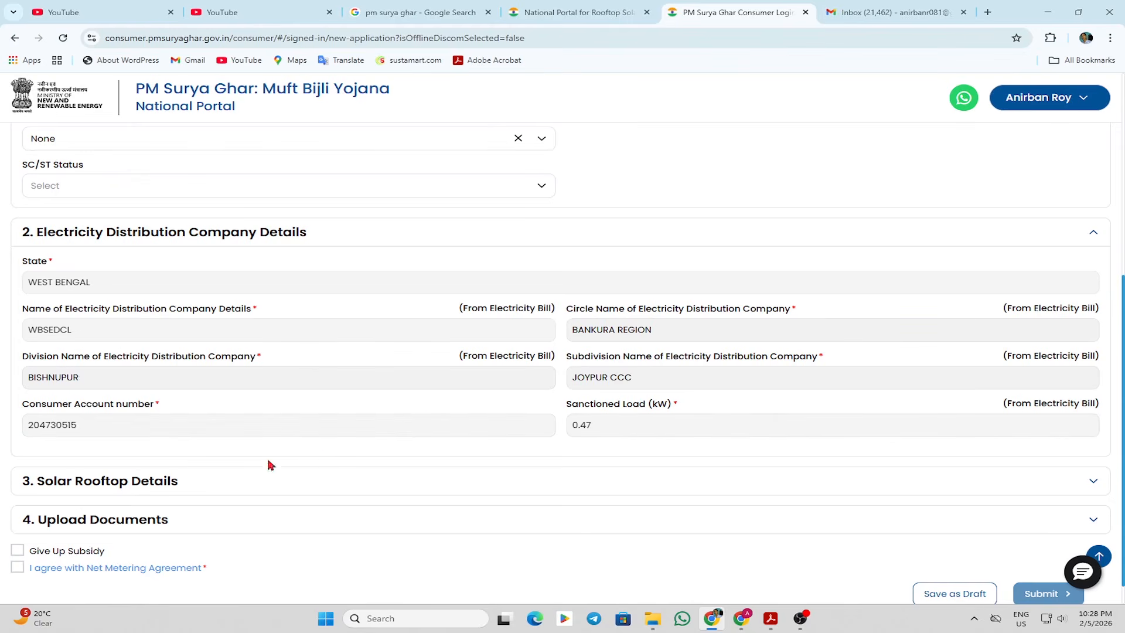
{"action": "left_click", "coordinate": [135, 487]}
{"action": "scroll", "coordinate": [374, 366], "scroll_direction": "down", "scroll_amount": 4}
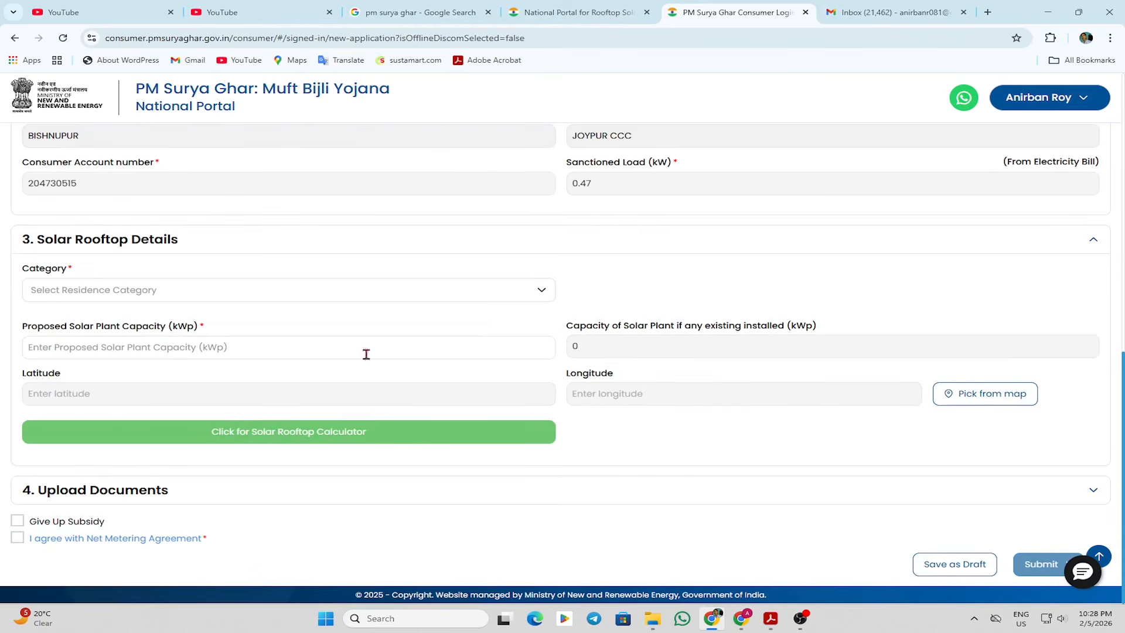
{"action": "left_click", "coordinate": [103, 296]}
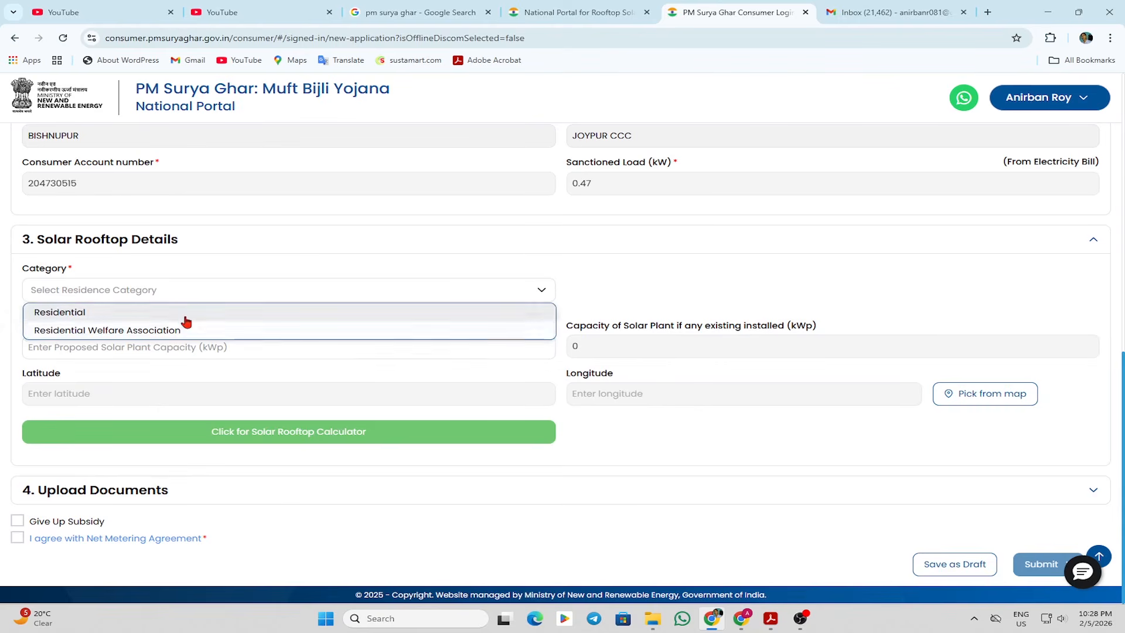
{"action": "left_click", "coordinate": [184, 316]}
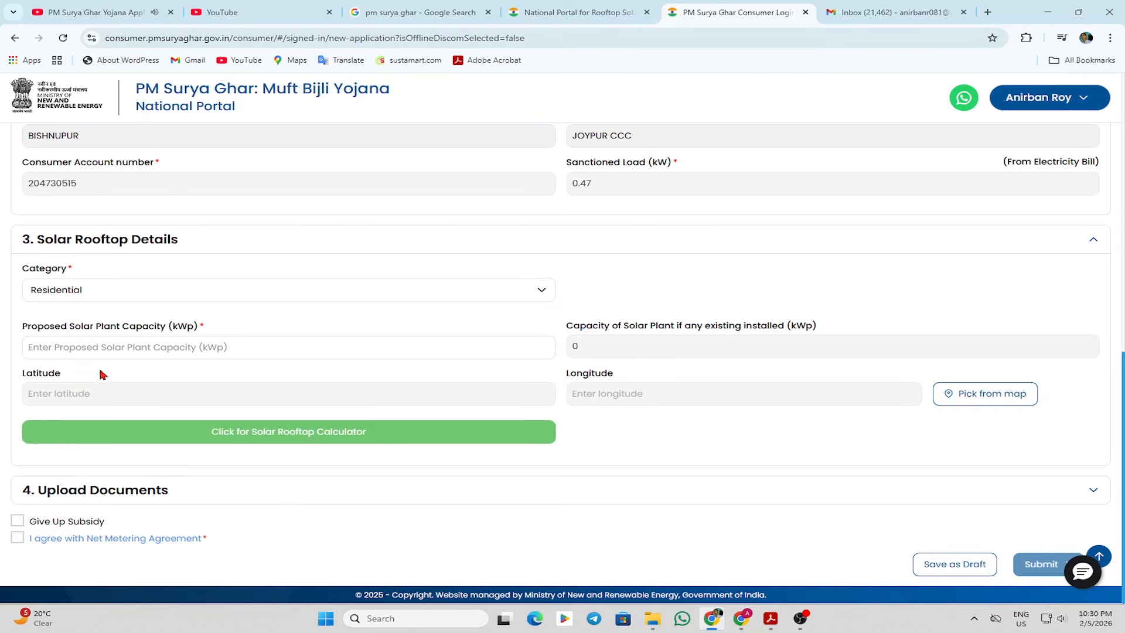
Set the proposed solar plant capacity to 1.00 kWp in the solar rooftop details.
{"action": "left_click", "coordinate": [24, 343]}
{"action": "left_click_drag", "start_coordinate": [20, 327], "coordinate": [196, 326]}
{"action": "left_click", "coordinate": [145, 355]}
{"action": "left_click", "coordinate": [39, 347]}
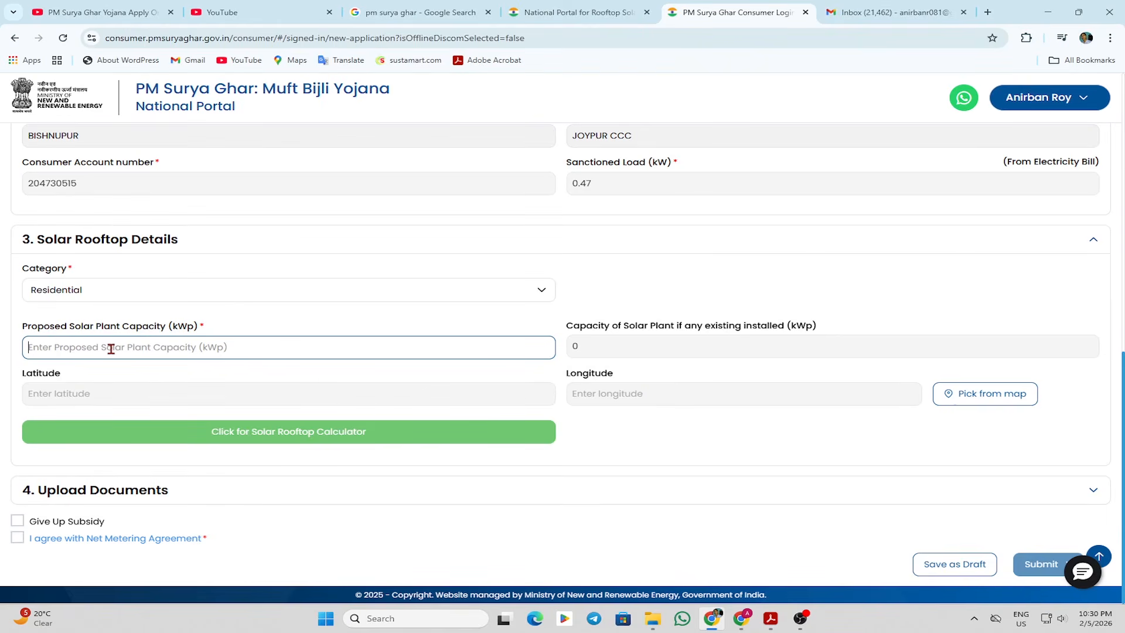
{"action": "left_click", "coordinate": [24, 335]}
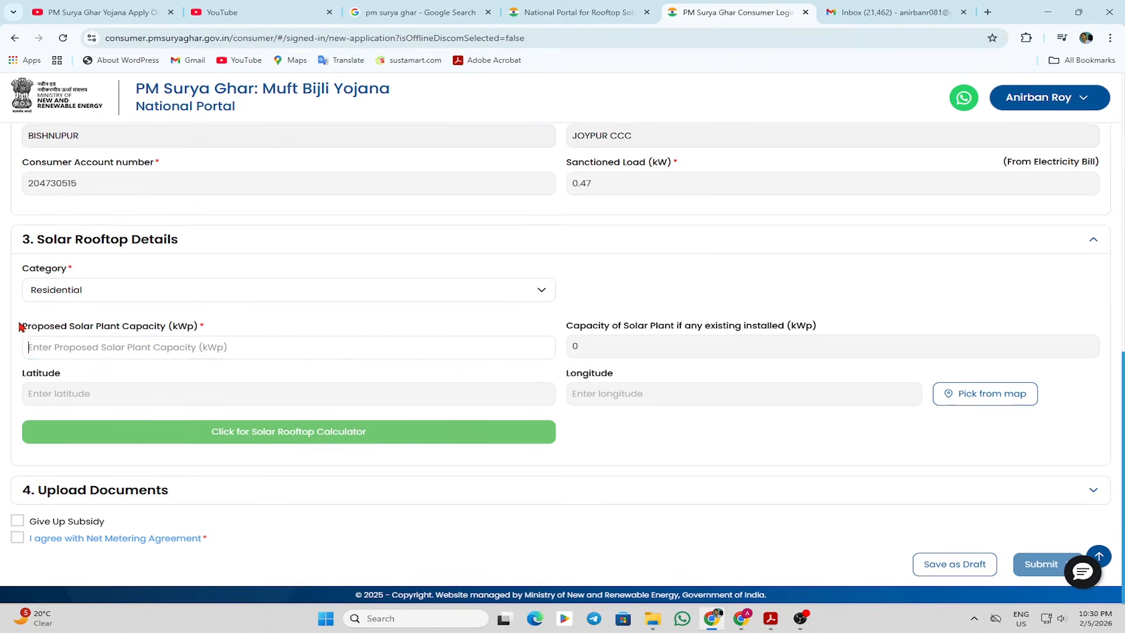
{"action": "left_click", "coordinate": [110, 341]}
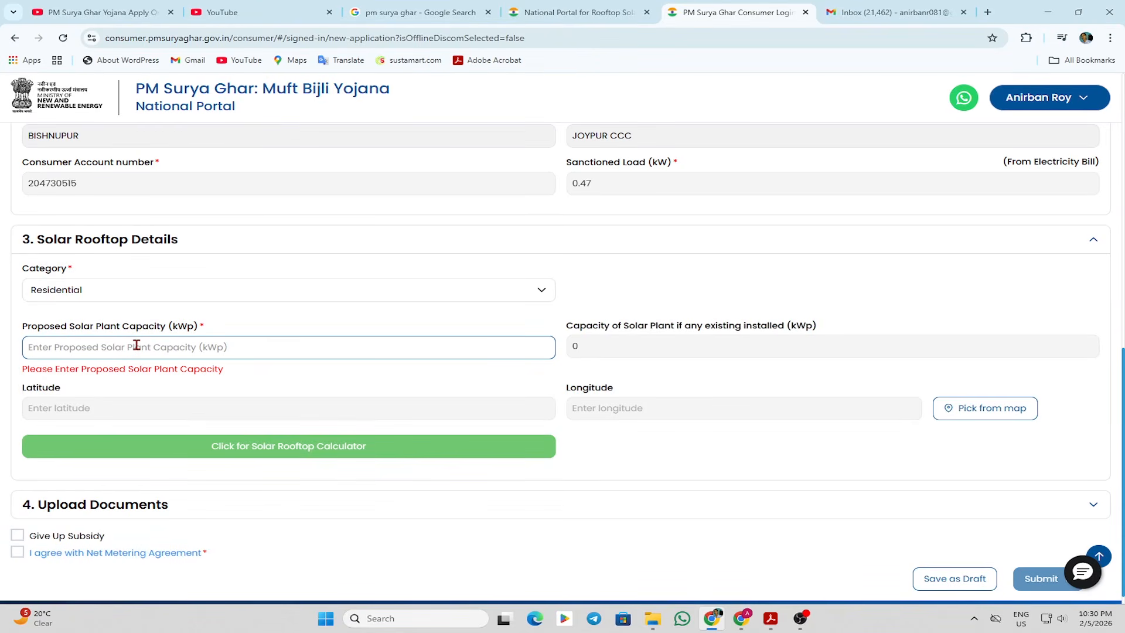
{"action": "type", "text": "100"}
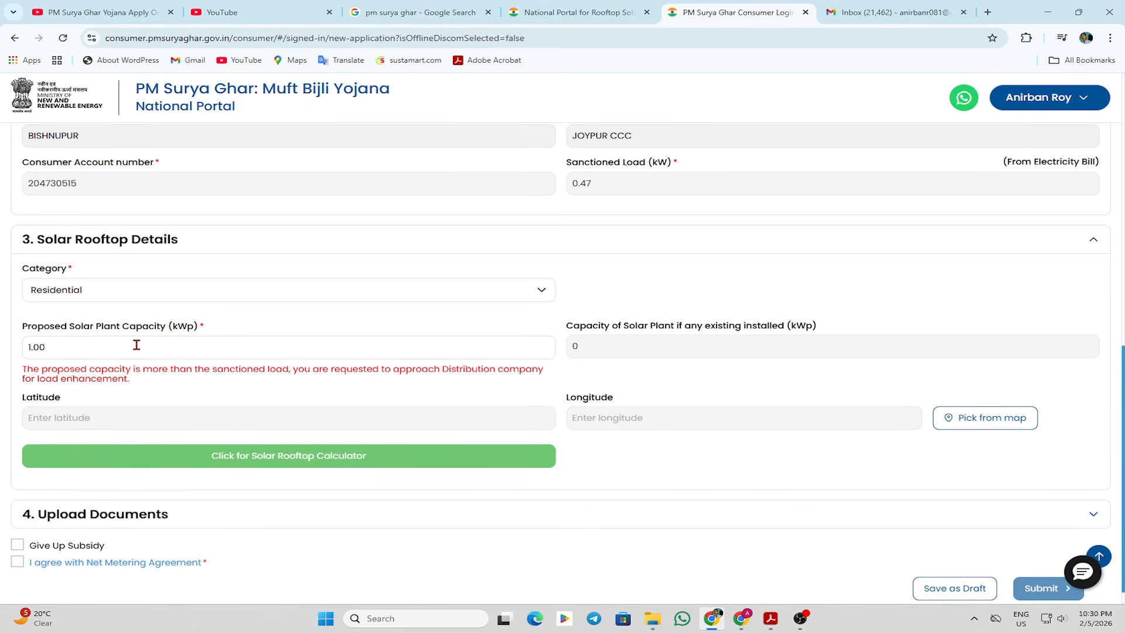
{"action": "type", "text": "."}
Pick the rooftop location on the map as a point near the Moynapur boundary and submit its latitude and longitude.
{"action": "left_click_drag", "start_coordinate": [14, 398], "coordinate": [89, 404]}
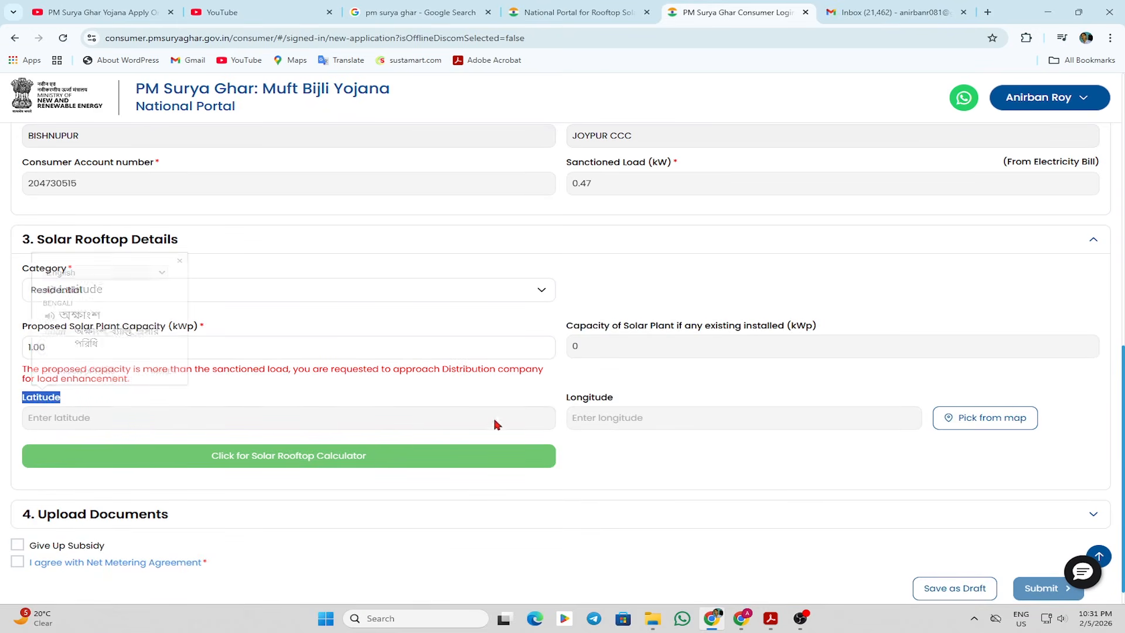
{"action": "left_click", "coordinate": [641, 467]}
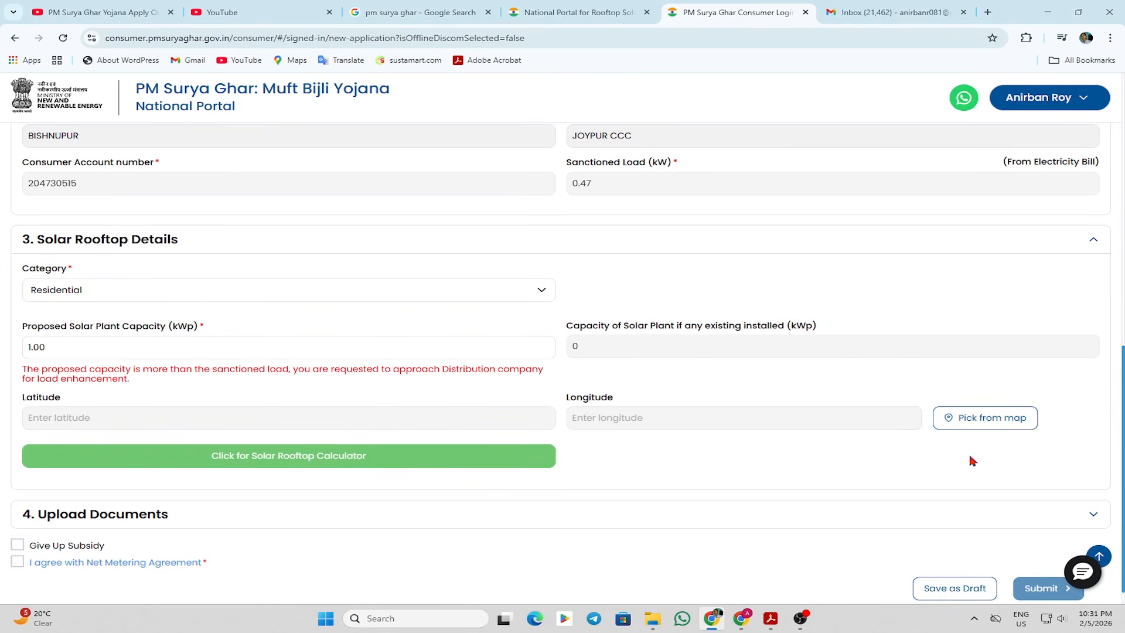
{"action": "left_click", "coordinate": [1020, 425]}
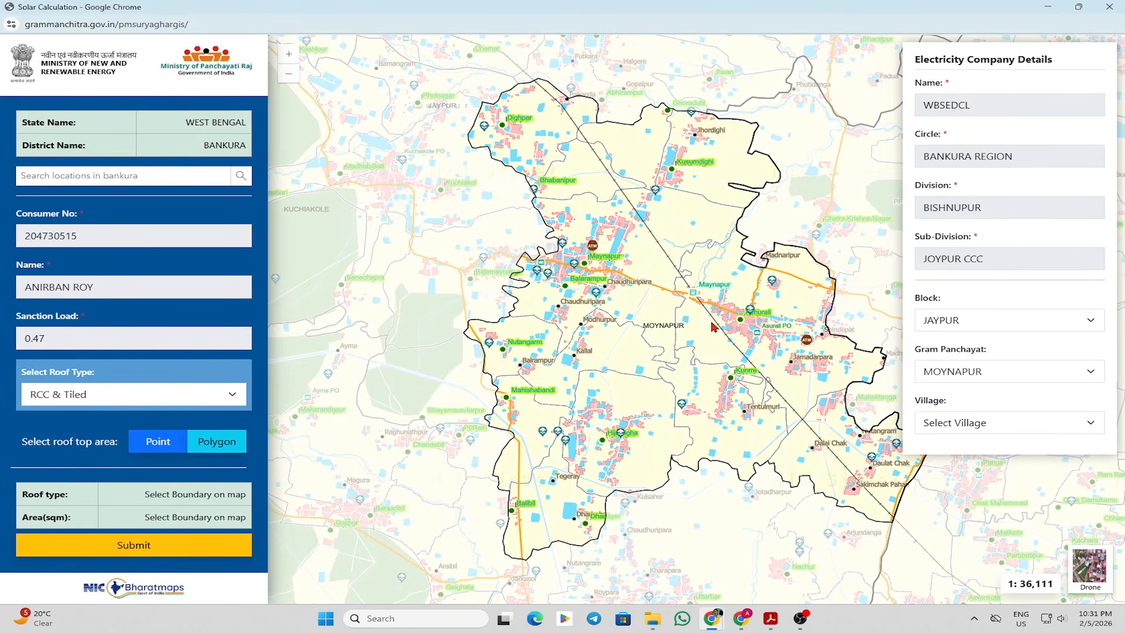
{"action": "scroll", "coordinate": [714, 327], "scroll_direction": "up", "scroll_amount": 3}
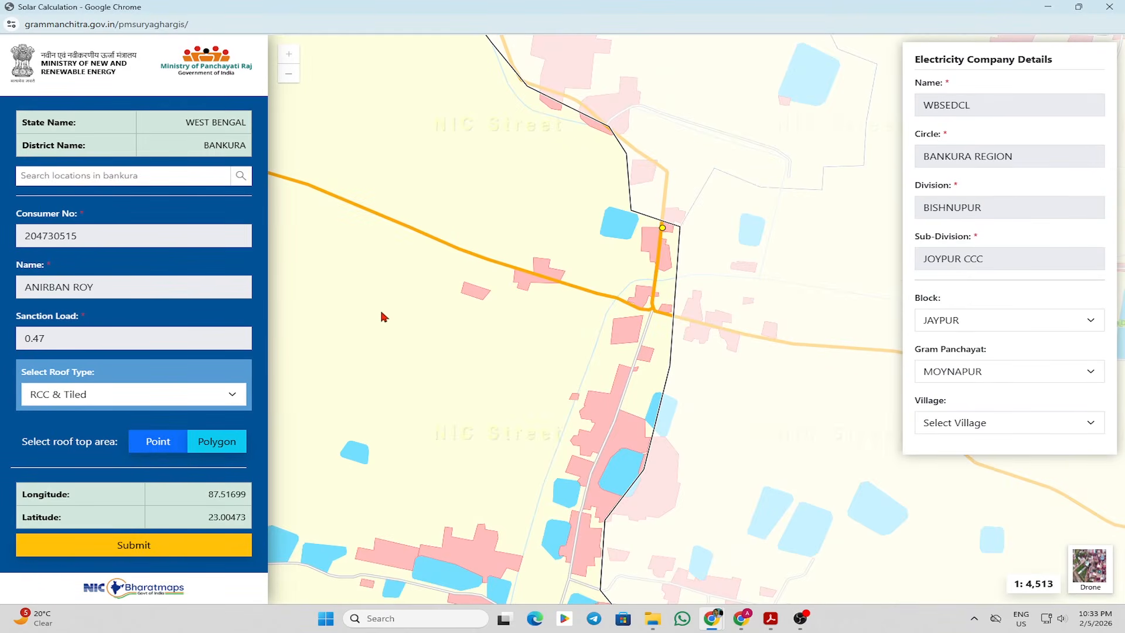
{"action": "left_click", "coordinate": [168, 443]}
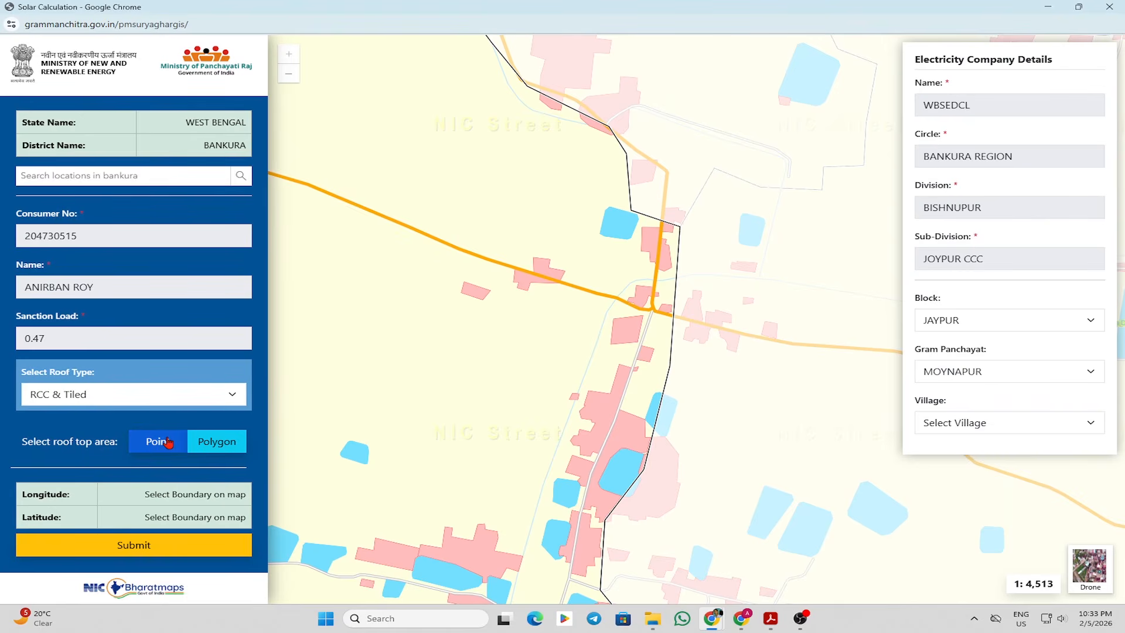
{"action": "left_click", "coordinate": [667, 227]}
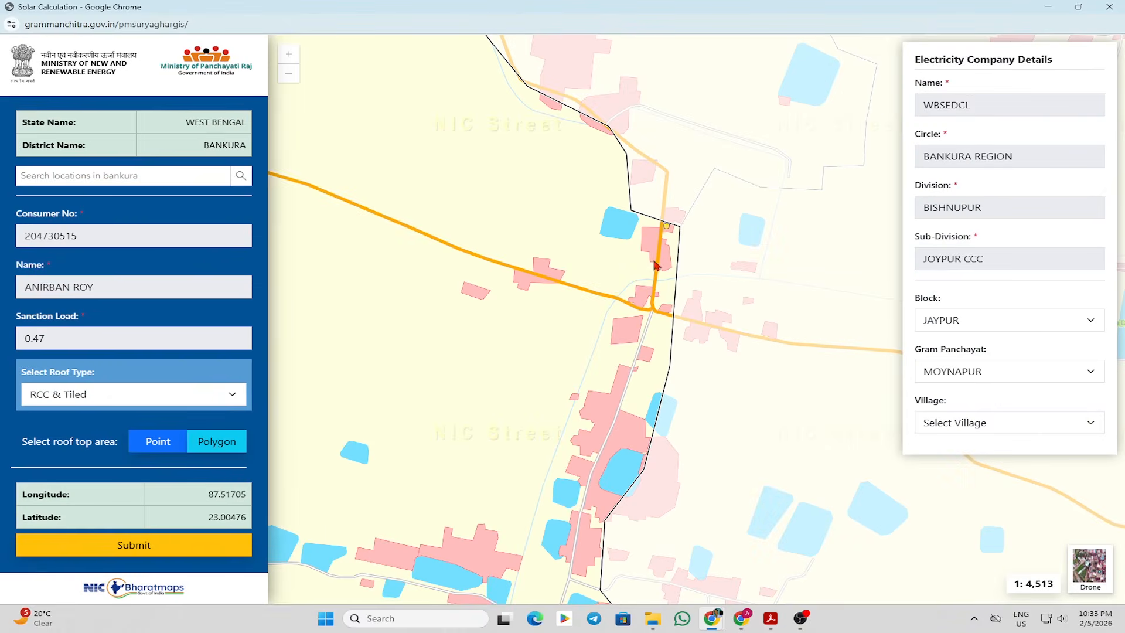
{"action": "left_click", "coordinate": [133, 547]}
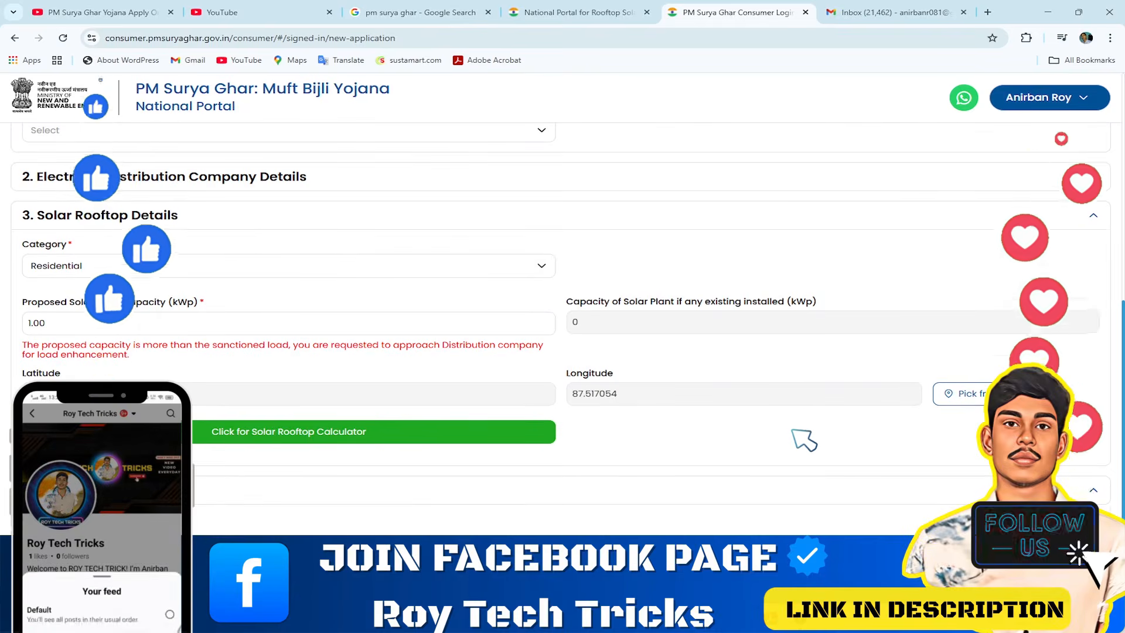
Expand the Upload Documents section and check the electricity bill PDF in Adobe Acrobat.
{"action": "left_click", "coordinate": [146, 490]}
{"action": "scroll", "coordinate": [331, 467], "scroll_direction": "down", "scroll_amount": 2}
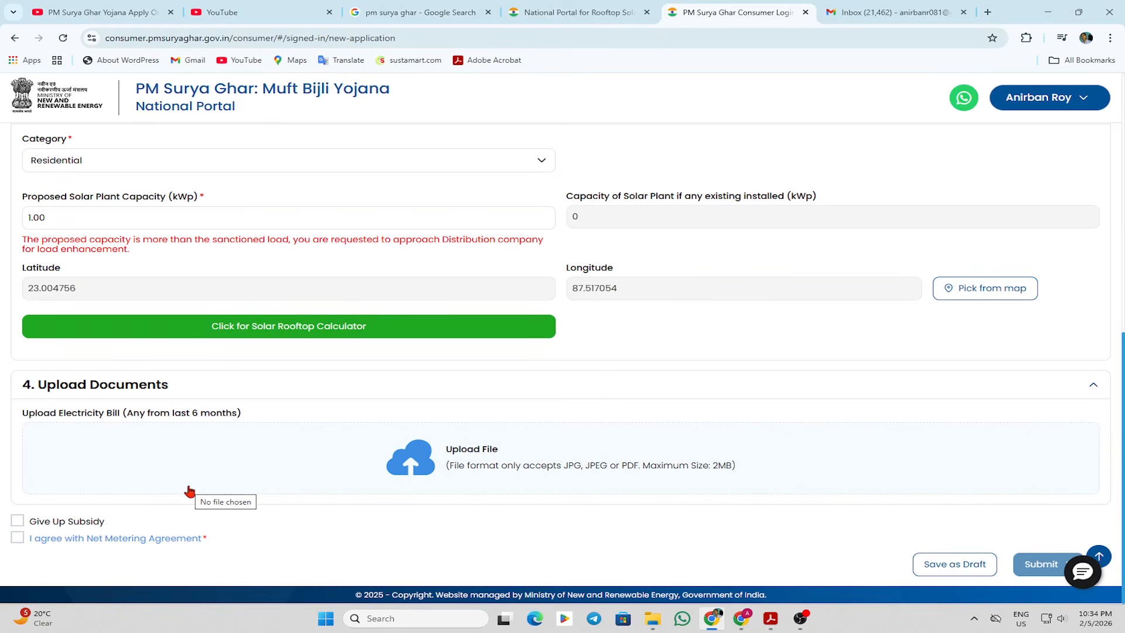
{"action": "left_click", "coordinate": [770, 618]}
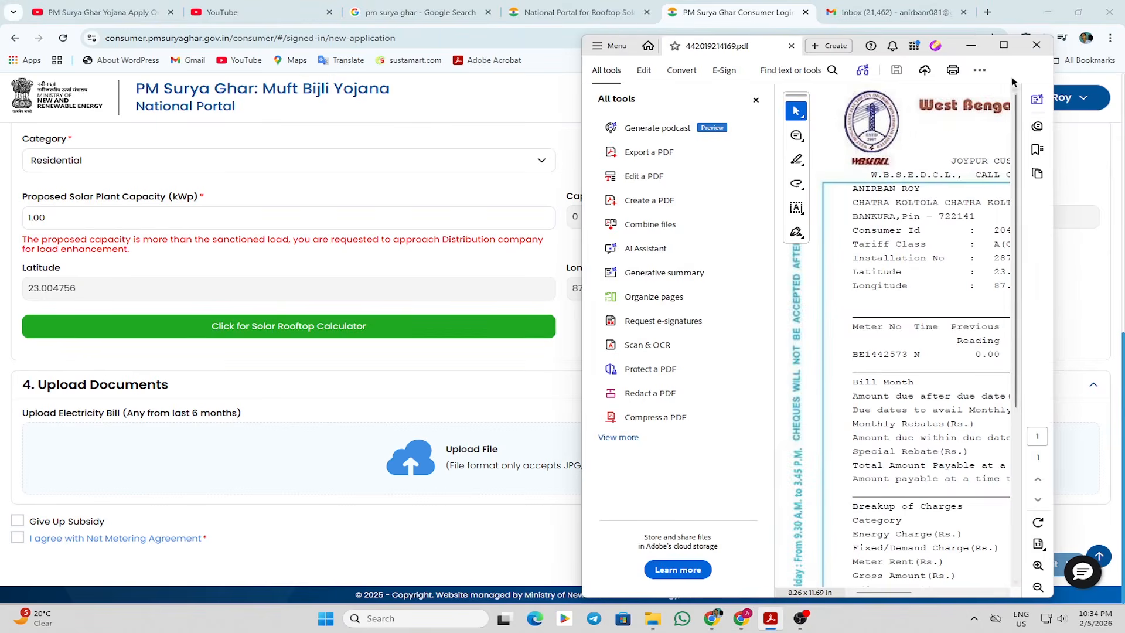
{"action": "left_click", "coordinate": [982, 48]}
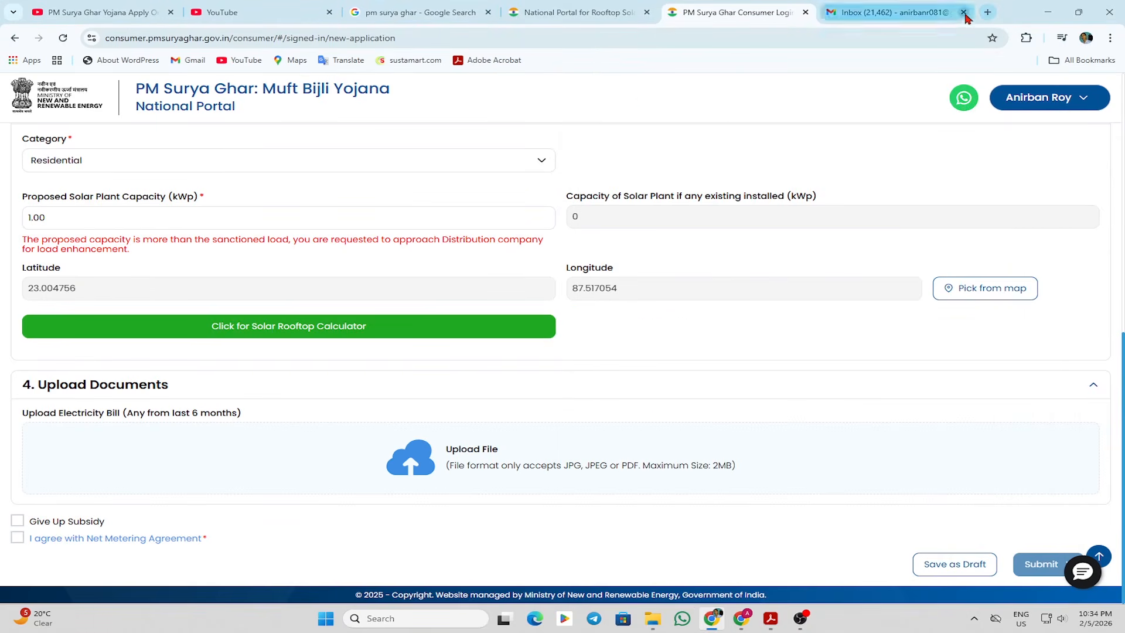
Open the View Bill page on the WBSEDCL website and return to the solar application form.
{"action": "left_click", "coordinate": [963, 12]}
{"action": "left_click", "coordinate": [839, 12]}
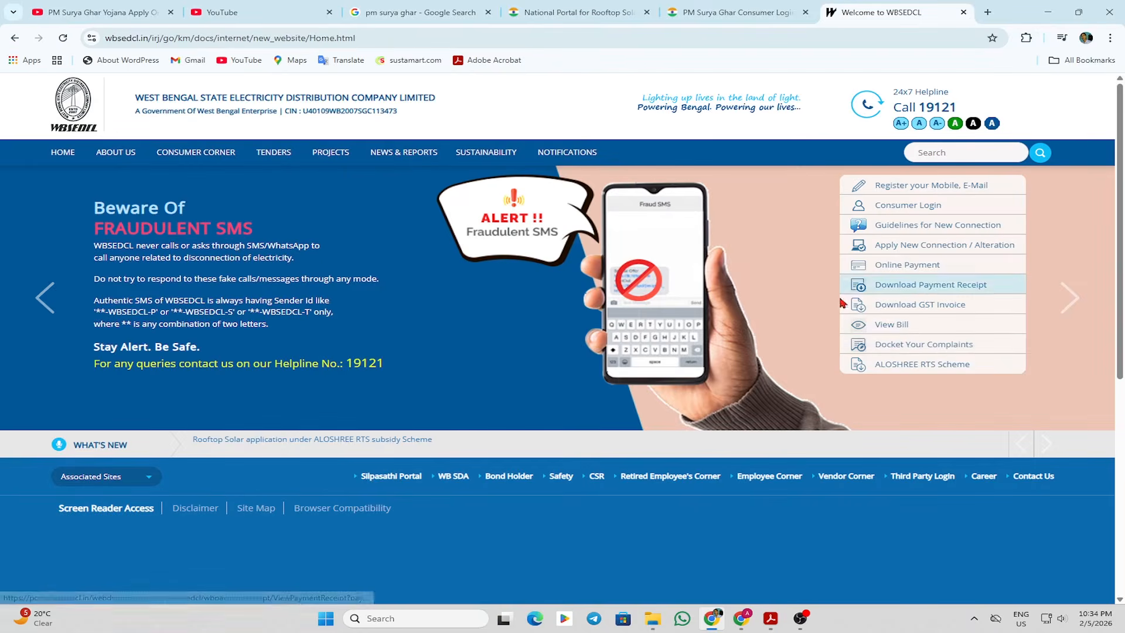
{"action": "left_click", "coordinate": [890, 326]}
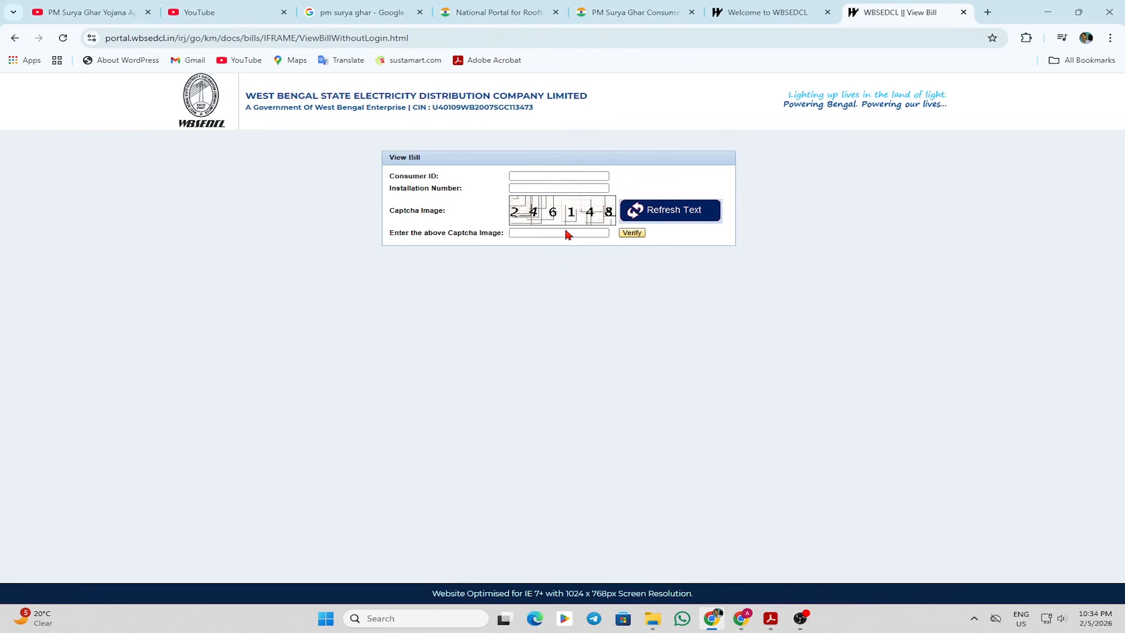
{"action": "left_click", "coordinate": [622, 9]}
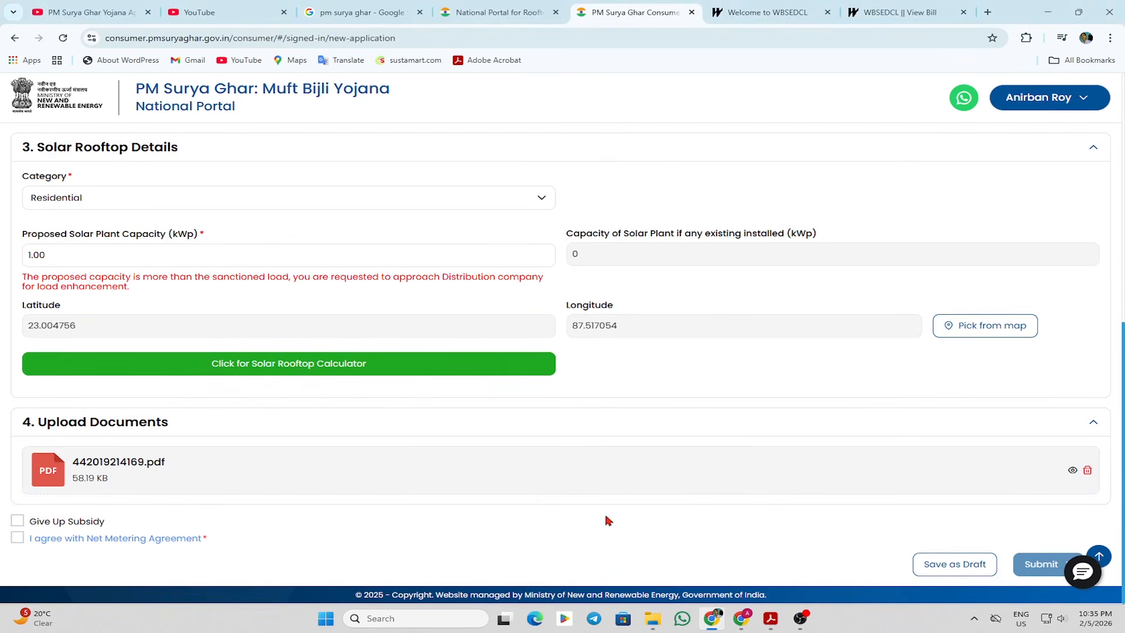
Opt to give up the subsidy and accept the subsidy confirmation.
{"action": "left_click", "coordinate": [17, 526]}
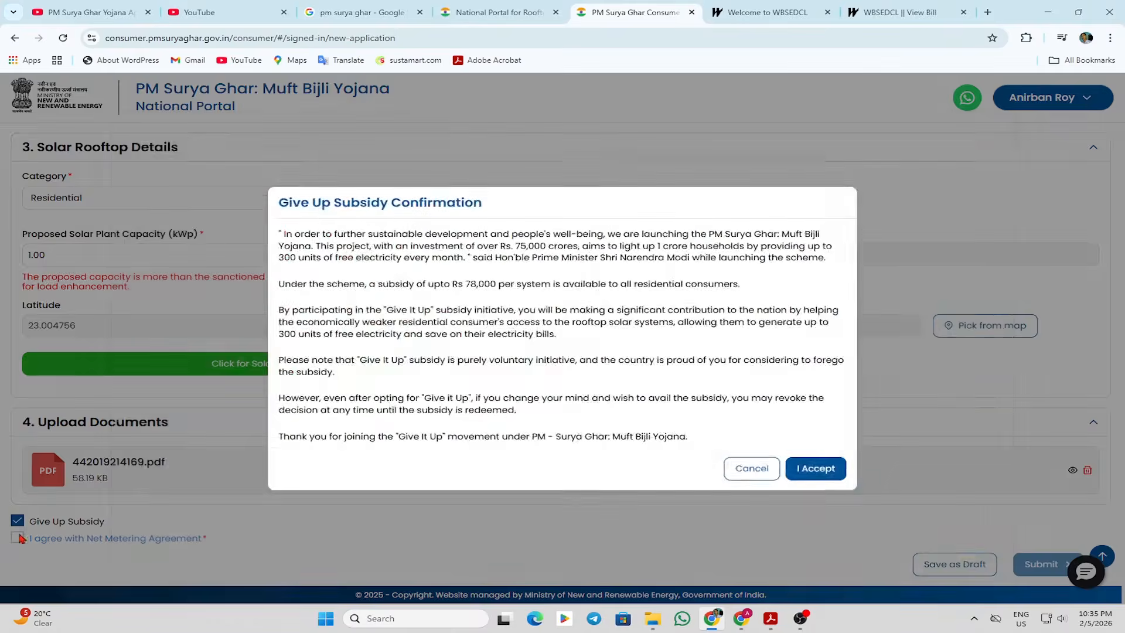
{"action": "left_click", "coordinate": [816, 466]}
Read through and accept the Net Metering Agreement and submit the application.
{"action": "scroll", "coordinate": [603, 396], "scroll_direction": "down", "scroll_amount": 10}
{"action": "scroll", "coordinate": [603, 395], "scroll_direction": "down", "scroll_amount": 3}
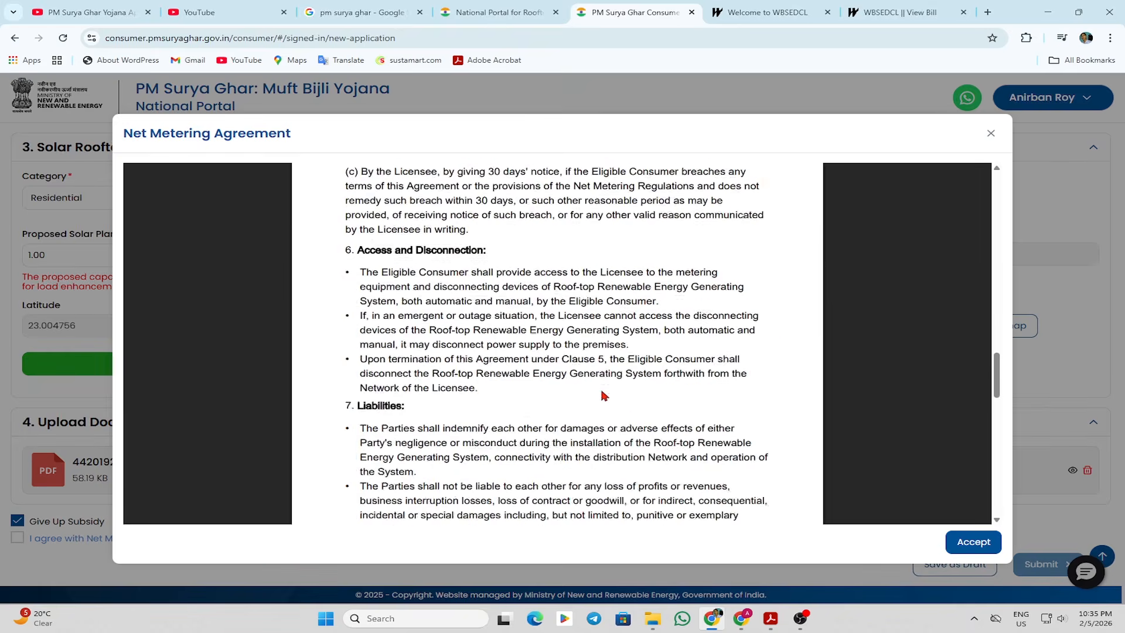
{"action": "scroll", "coordinate": [604, 395], "scroll_direction": "up", "scroll_amount": 15}
{"action": "scroll", "coordinate": [603, 401], "scroll_direction": "down", "scroll_amount": 20}
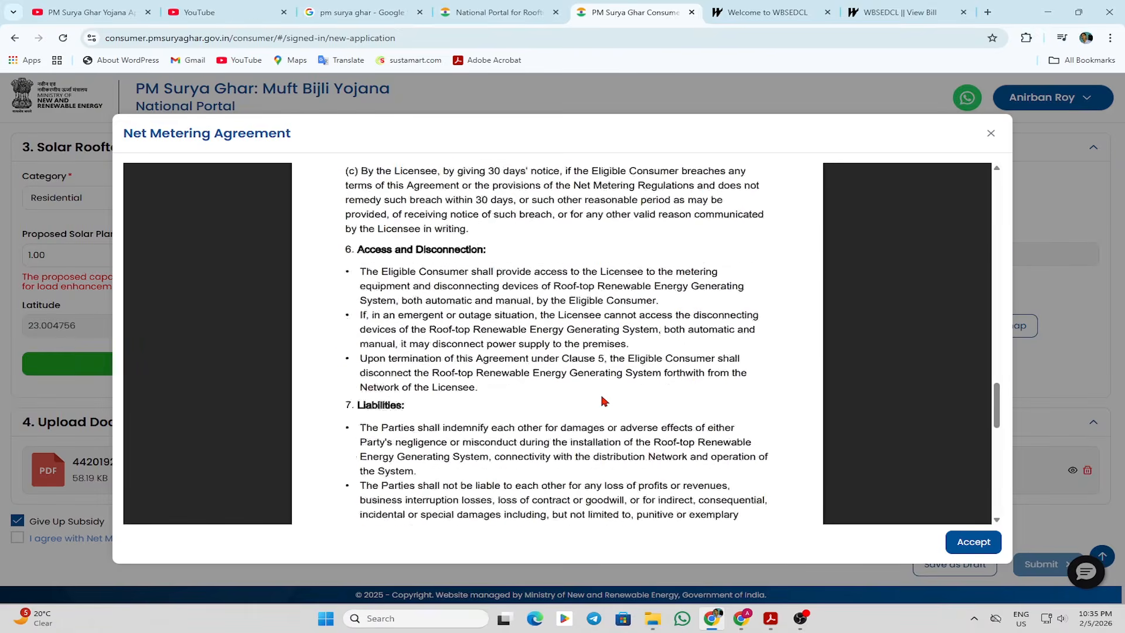
{"action": "left_click", "coordinate": [974, 542]}
{"action": "left_click", "coordinate": [1034, 566]}
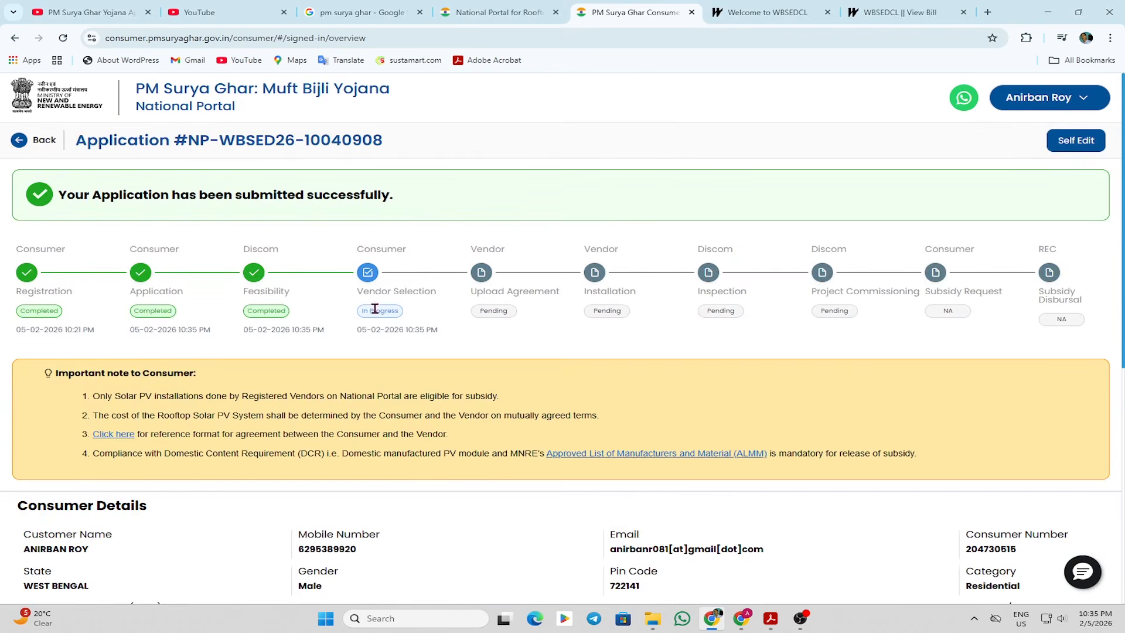
Review the submitted application's status and consumer details, and open the vendor selection.
{"action": "scroll", "coordinate": [501, 334], "scroll_direction": "down", "scroll_amount": 6}
{"action": "scroll", "coordinate": [501, 339], "scroll_direction": "up", "scroll_amount": 6}
{"action": "scroll", "coordinate": [501, 339], "scroll_direction": "down", "scroll_amount": 6}
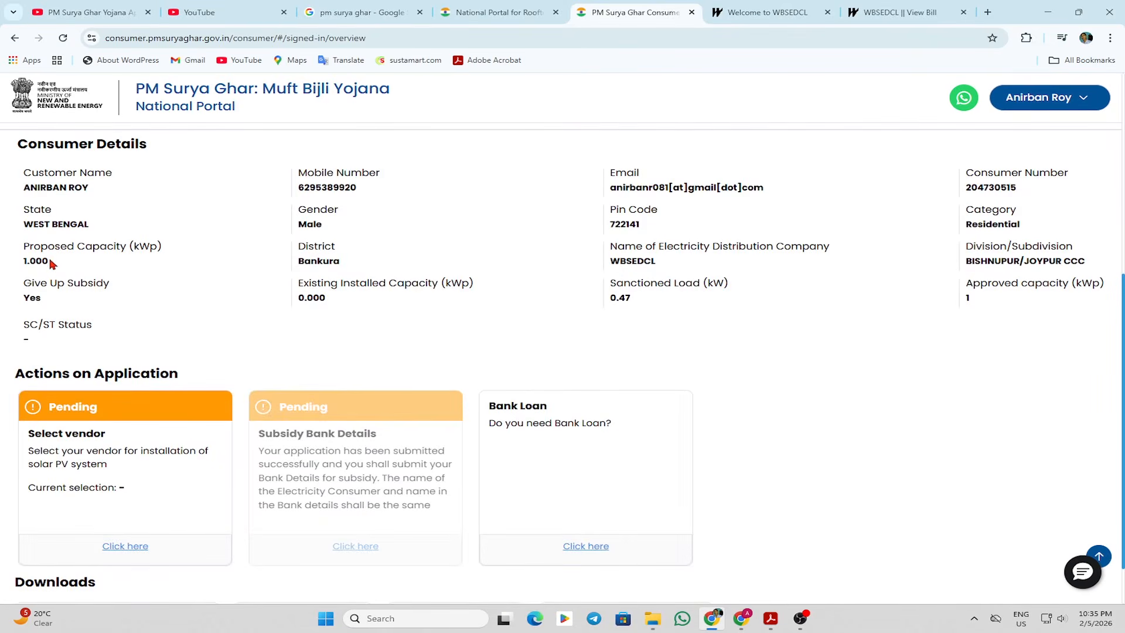
{"action": "scroll", "coordinate": [80, 280], "scroll_direction": "down", "scroll_amount": 1}
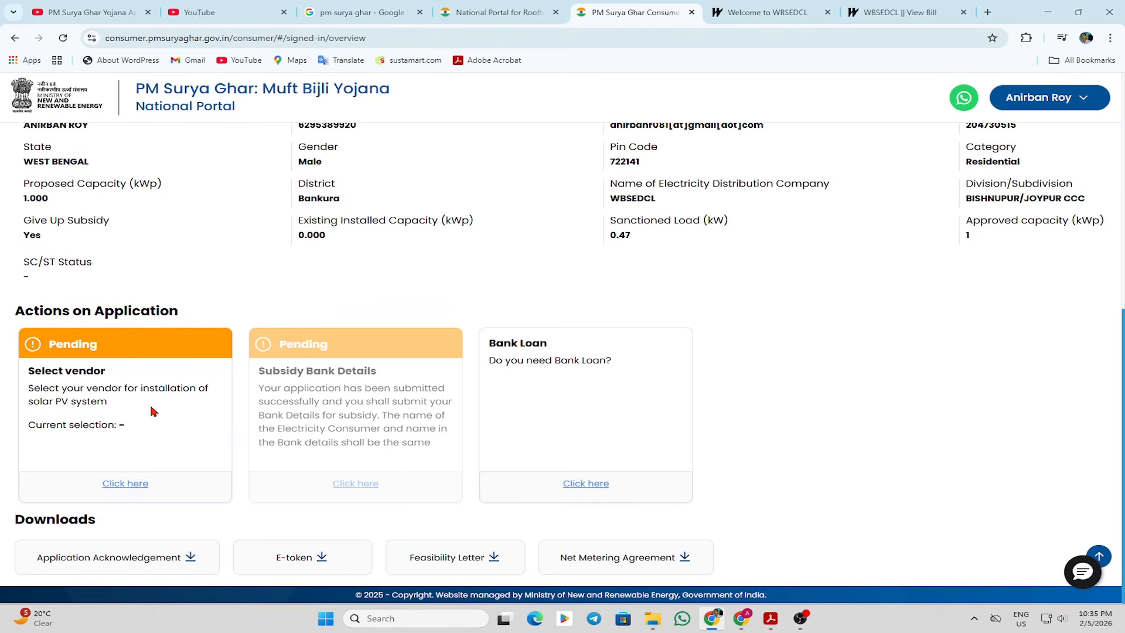
{"action": "left_click", "coordinate": [137, 489]}
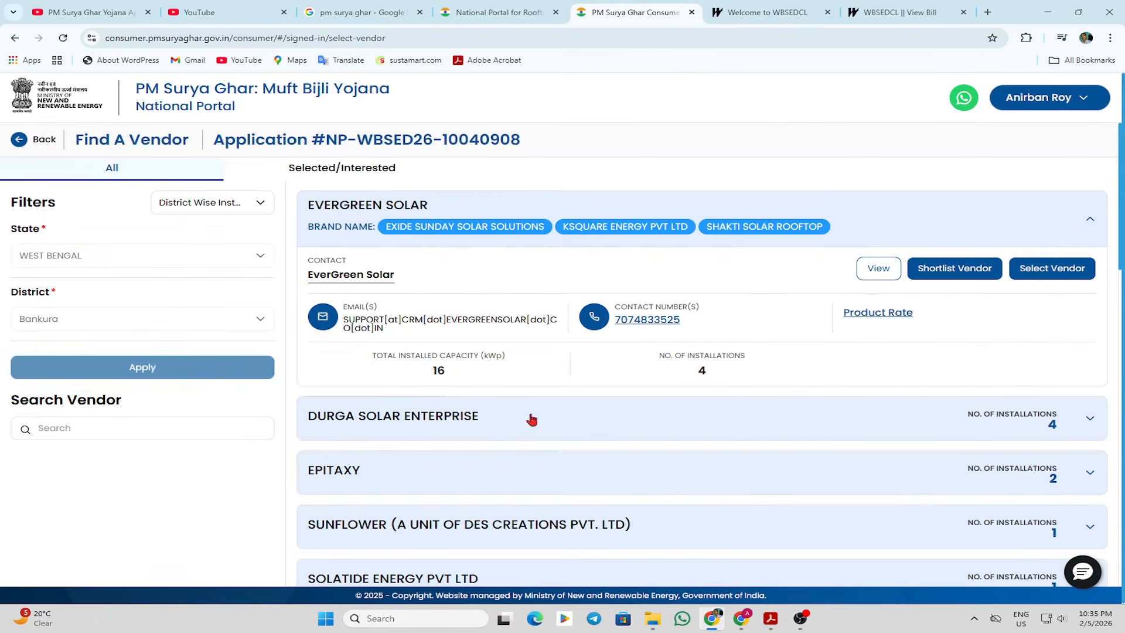
Browse the solar vendors for Bankura and examine the details of Durga Solar Enterprise.
{"action": "scroll", "coordinate": [497, 301], "scroll_direction": "down", "scroll_amount": 15}
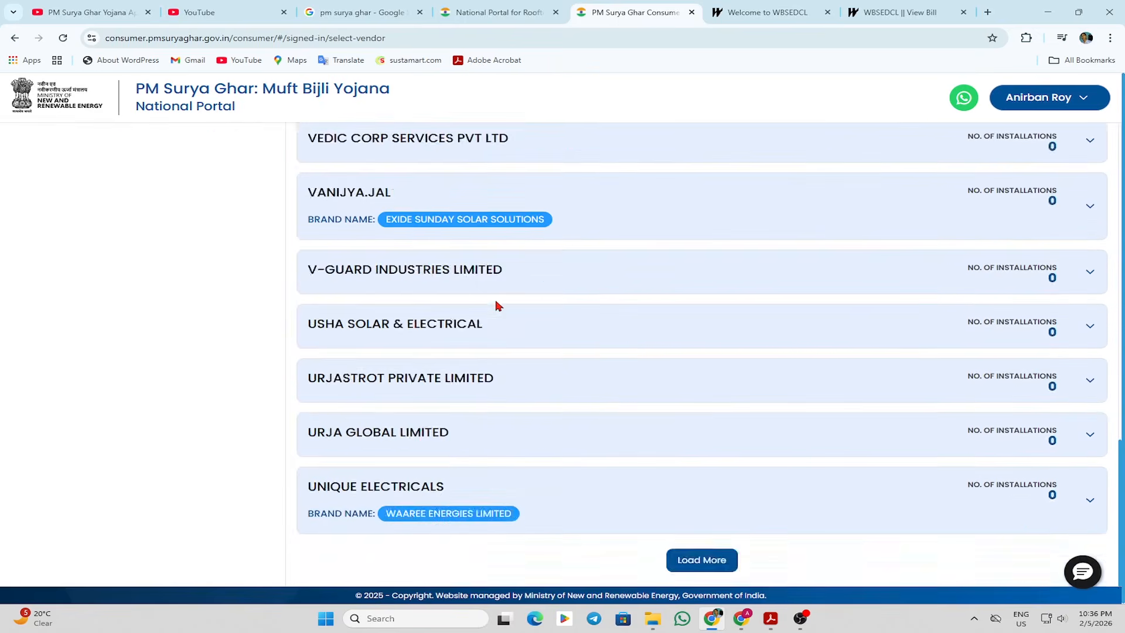
{"action": "scroll", "coordinate": [497, 301], "scroll_direction": "up", "scroll_amount": 15}
{"action": "scroll", "coordinate": [961, 356], "scroll_direction": "down", "scroll_amount": 10}
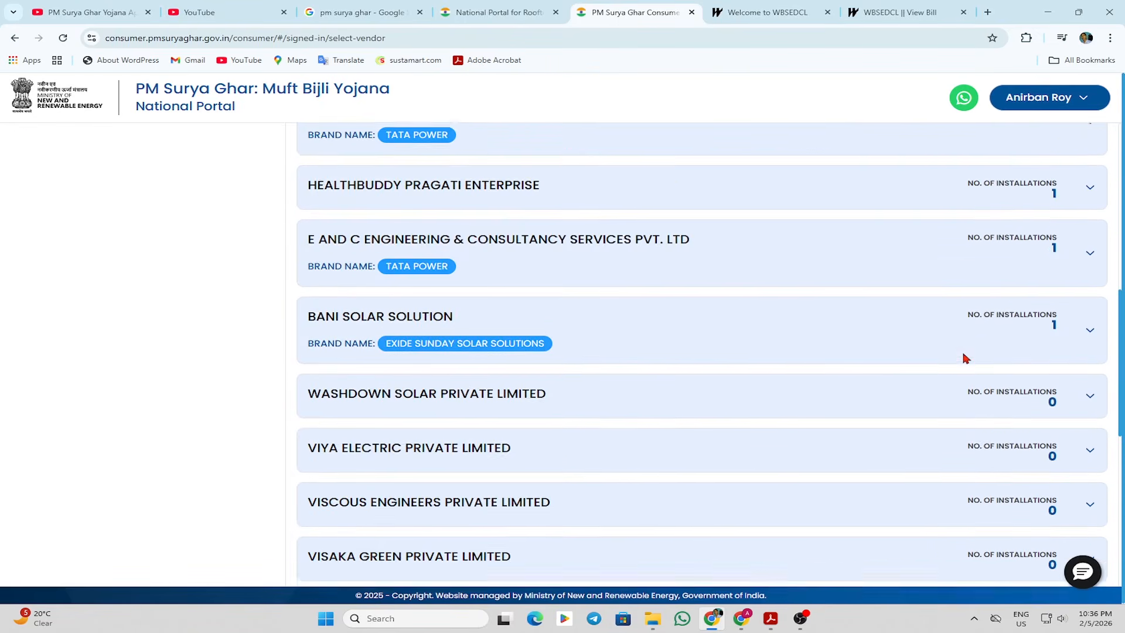
{"action": "scroll", "coordinate": [839, 372], "scroll_direction": "up", "scroll_amount": 10}
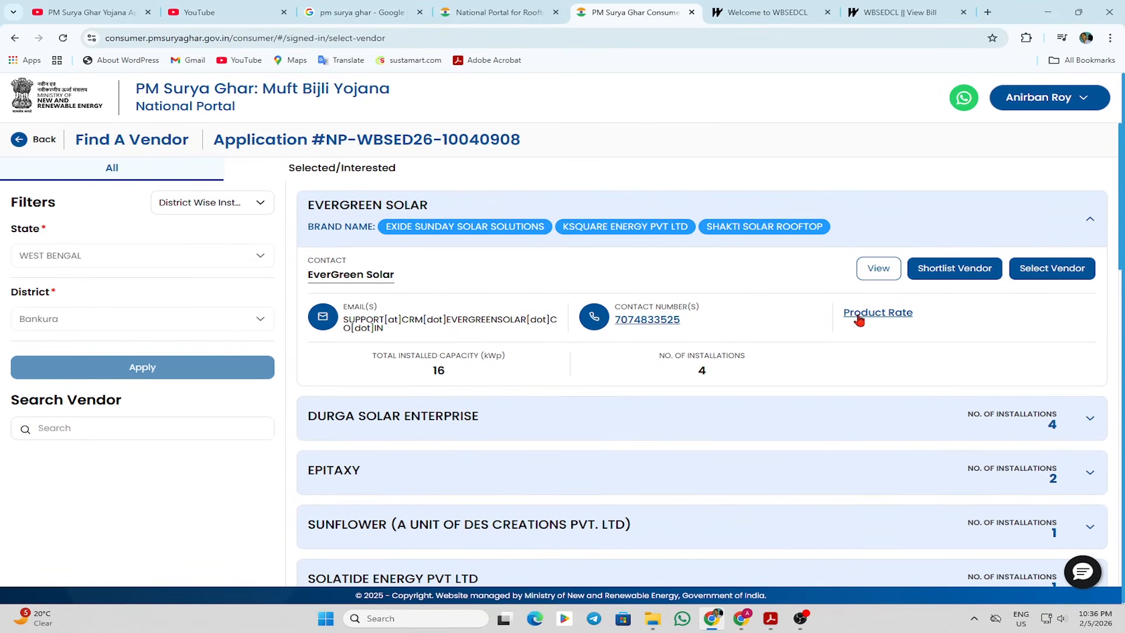
{"action": "scroll", "coordinate": [595, 414], "scroll_direction": "down", "scroll_amount": 3}
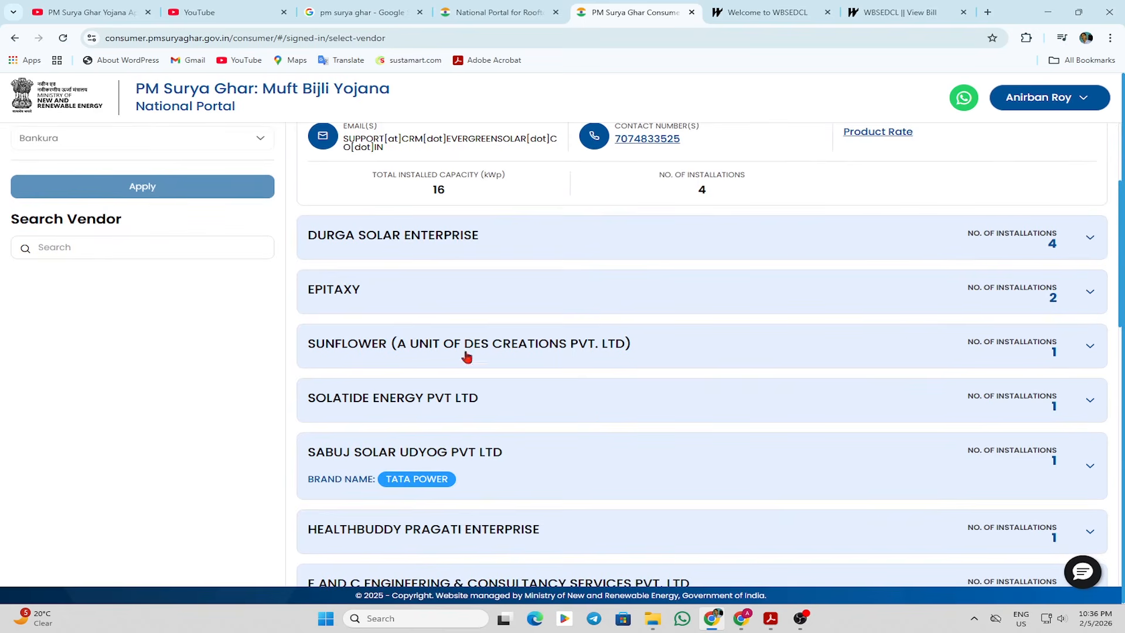
{"action": "left_click", "coordinate": [1090, 238]}
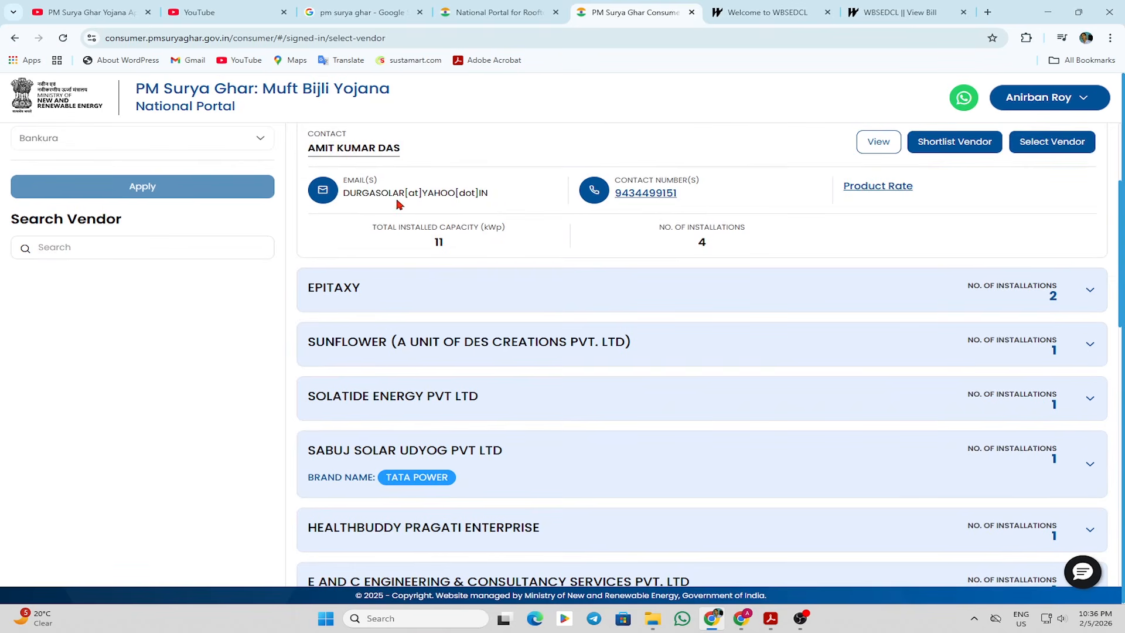
{"action": "scroll", "coordinate": [811, 240], "scroll_direction": "down", "scroll_amount": 10}
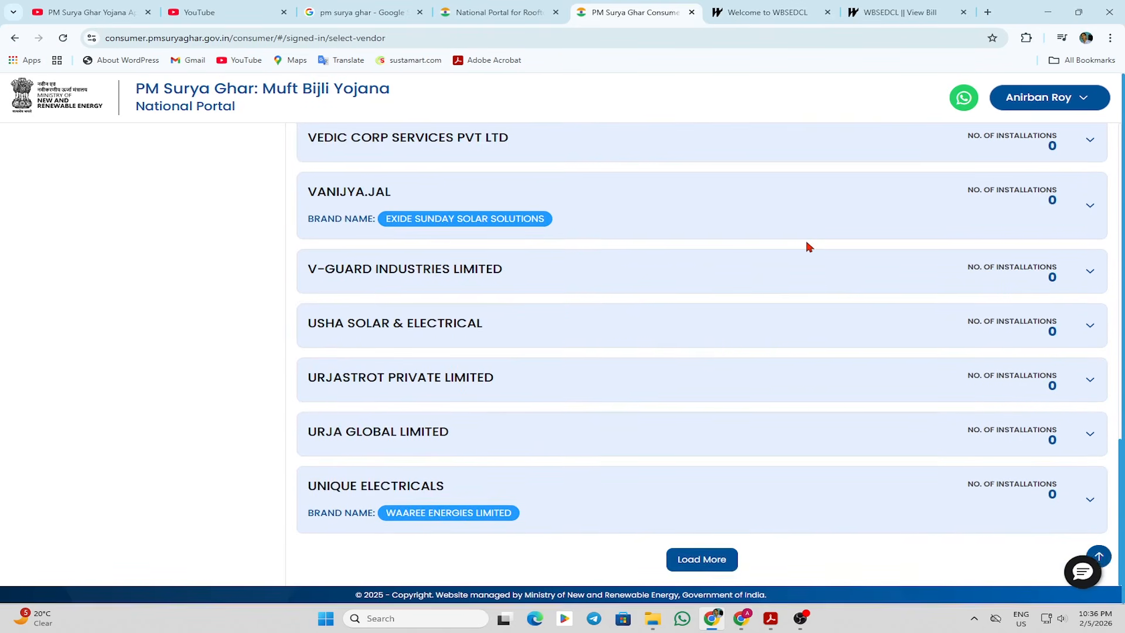
{"action": "scroll", "coordinate": [805, 237], "scroll_direction": "up", "scroll_amount": 12}
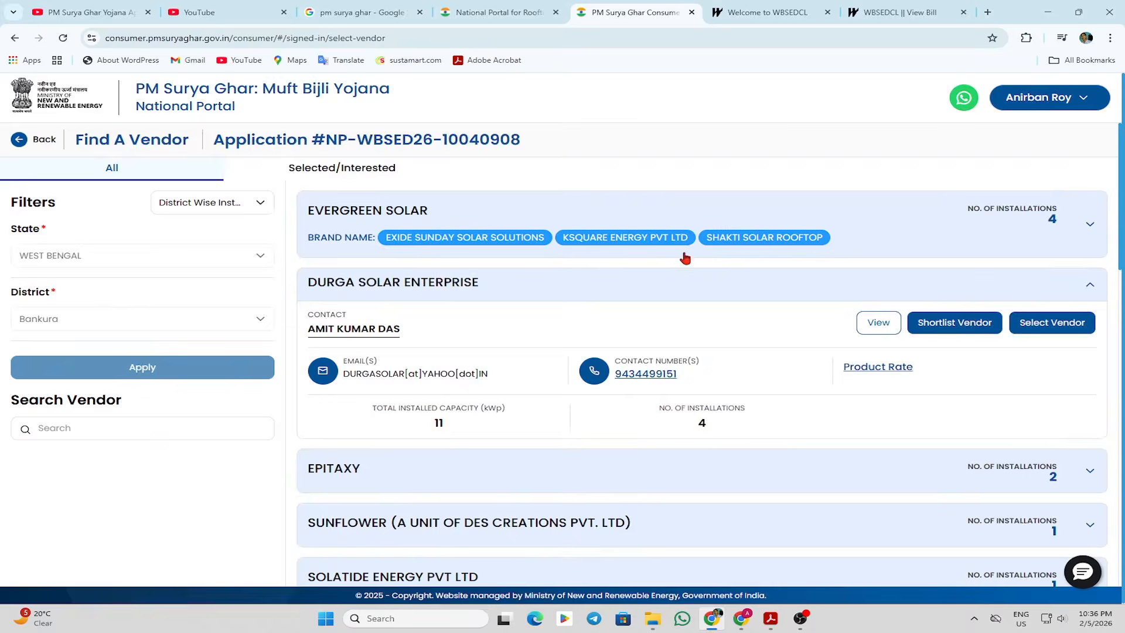
Return to the application overview and review its progress stages, pending actions and downloads.
{"action": "left_click", "coordinate": [13, 39]}
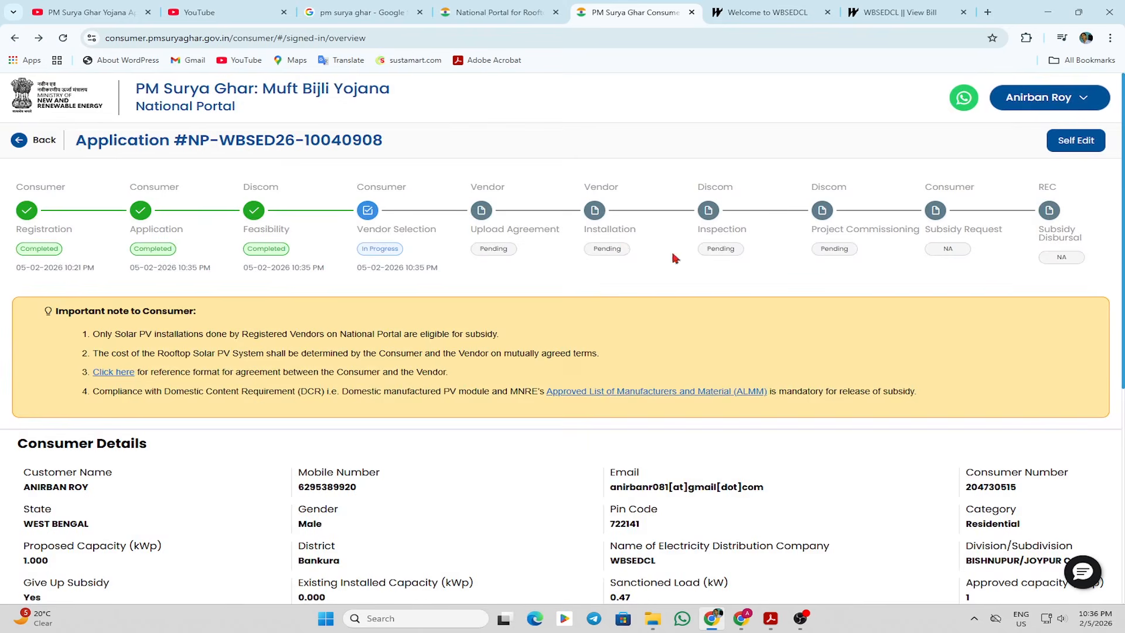
{"action": "scroll", "coordinate": [539, 259], "scroll_direction": "down", "scroll_amount": 6}
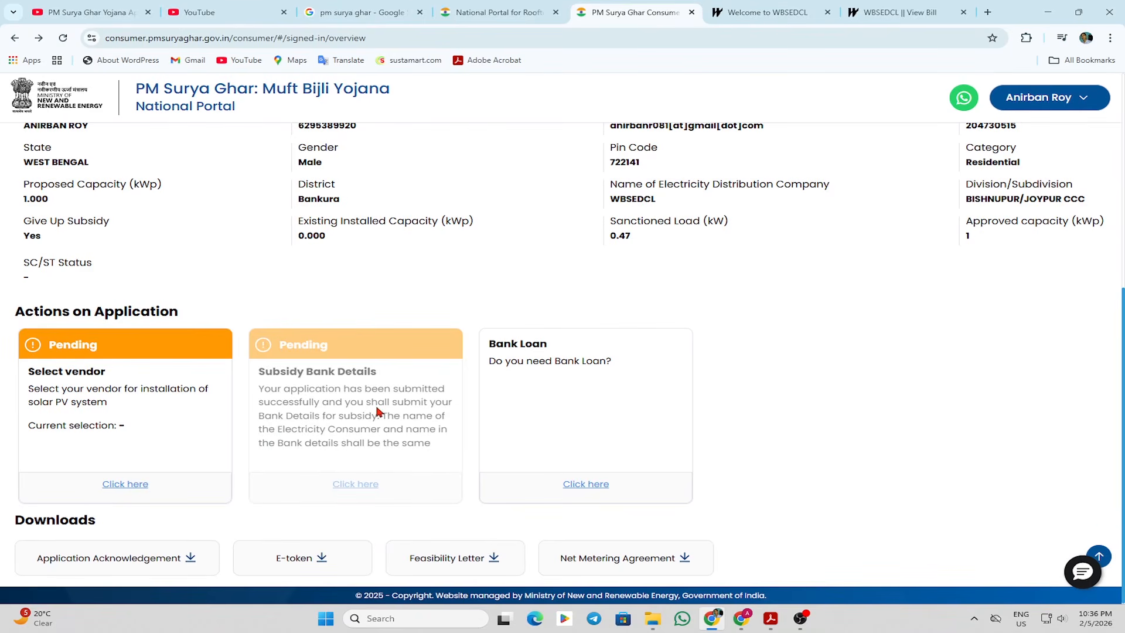
{"action": "scroll", "coordinate": [801, 334], "scroll_direction": "up", "scroll_amount": 6}
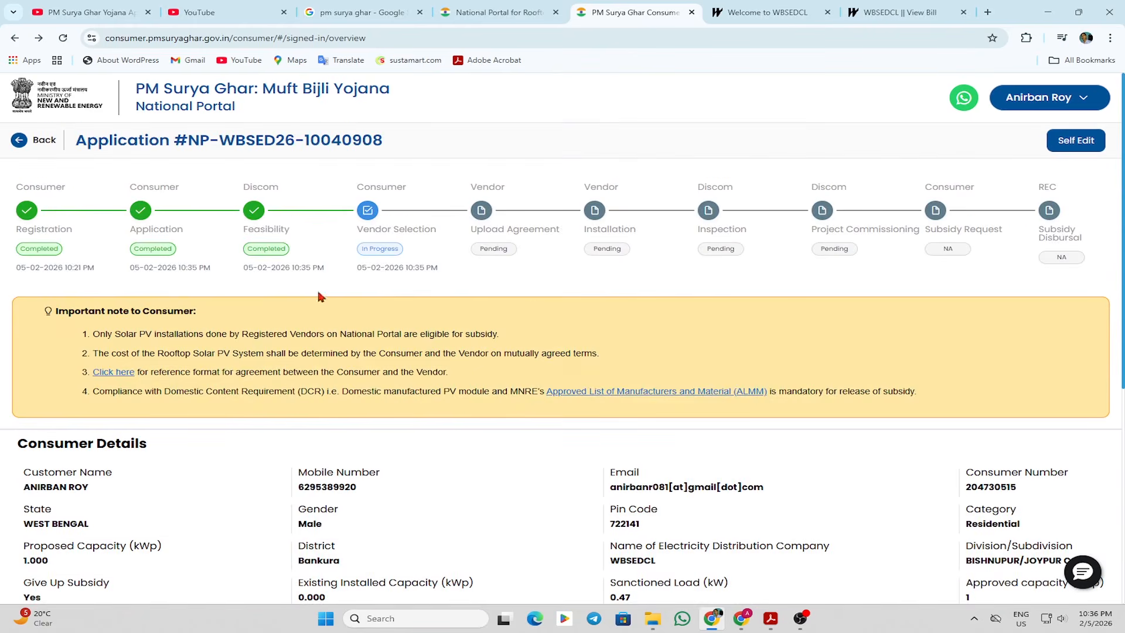